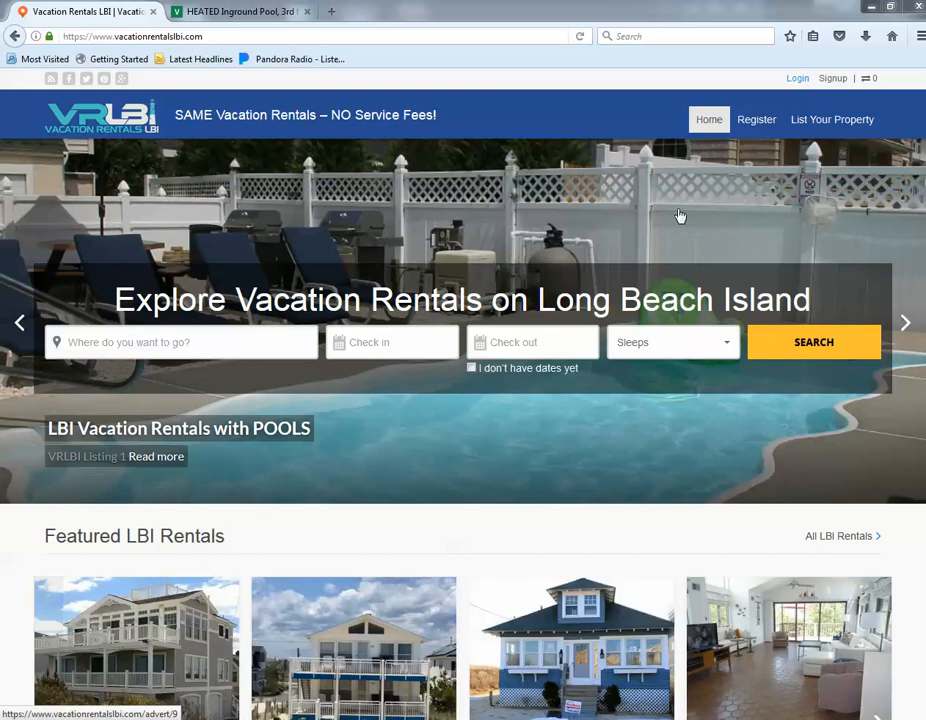
- Search the Long Beach Island rentals for listing number 1 and open the heated inground pool property's page
click(816, 348)
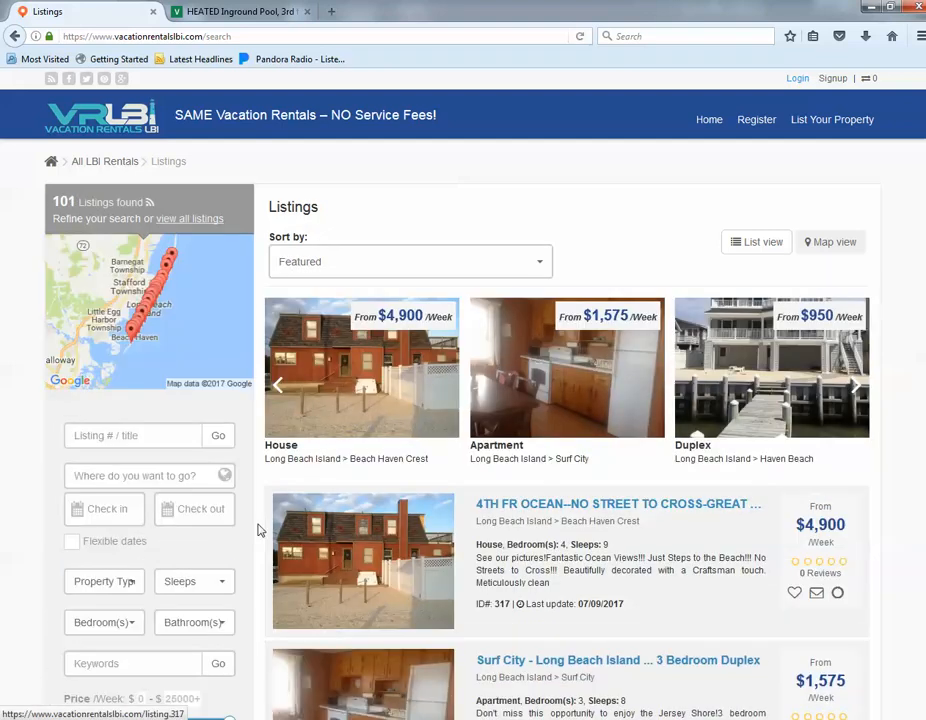
click(147, 437)
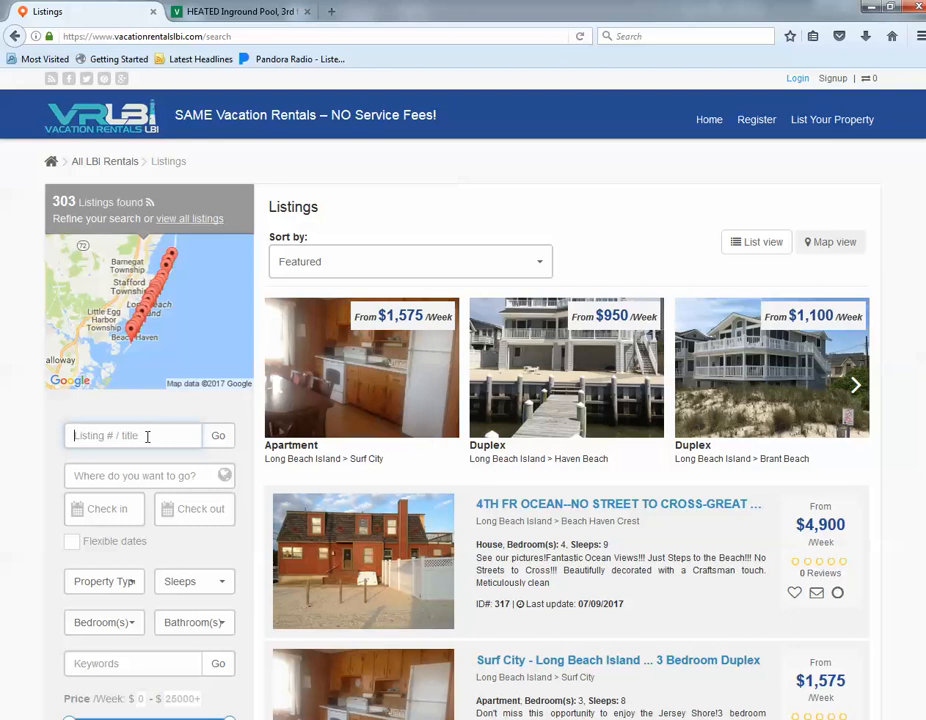
text(1)
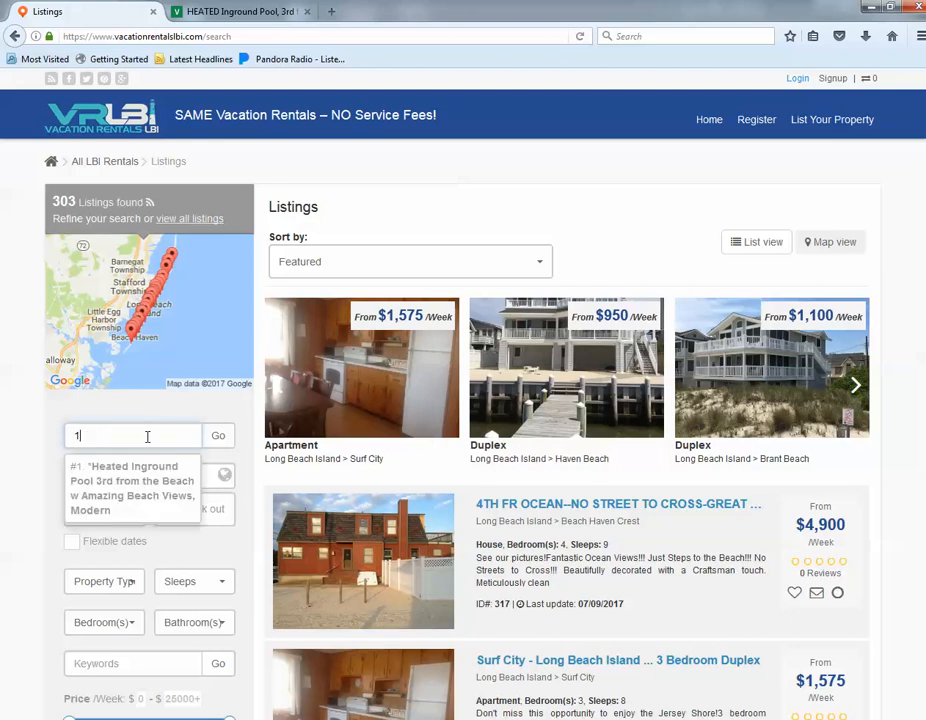
click(130, 488)
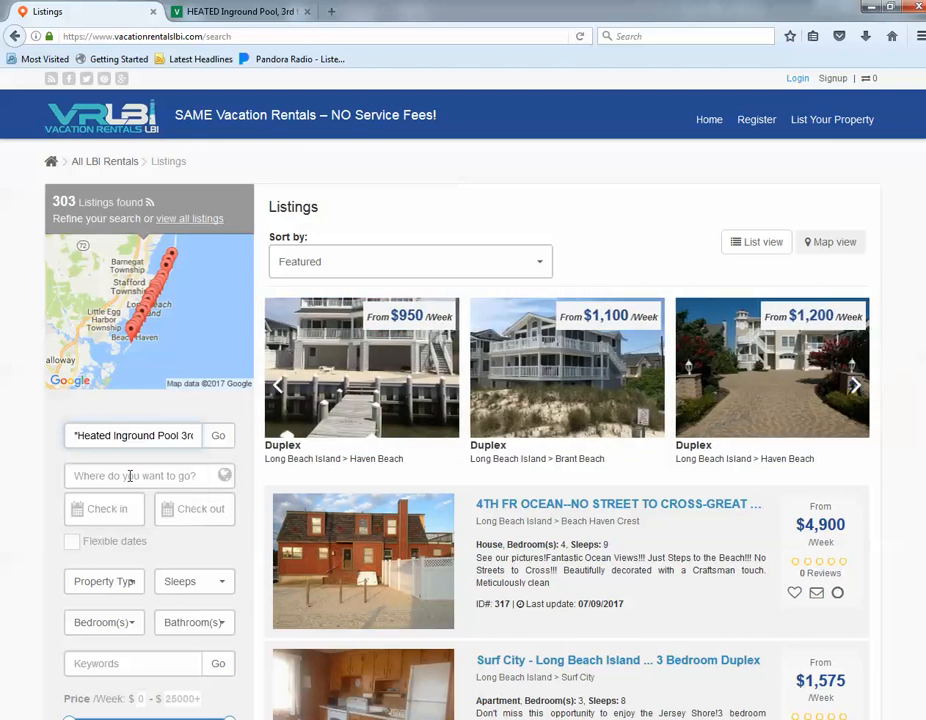
click(219, 440)
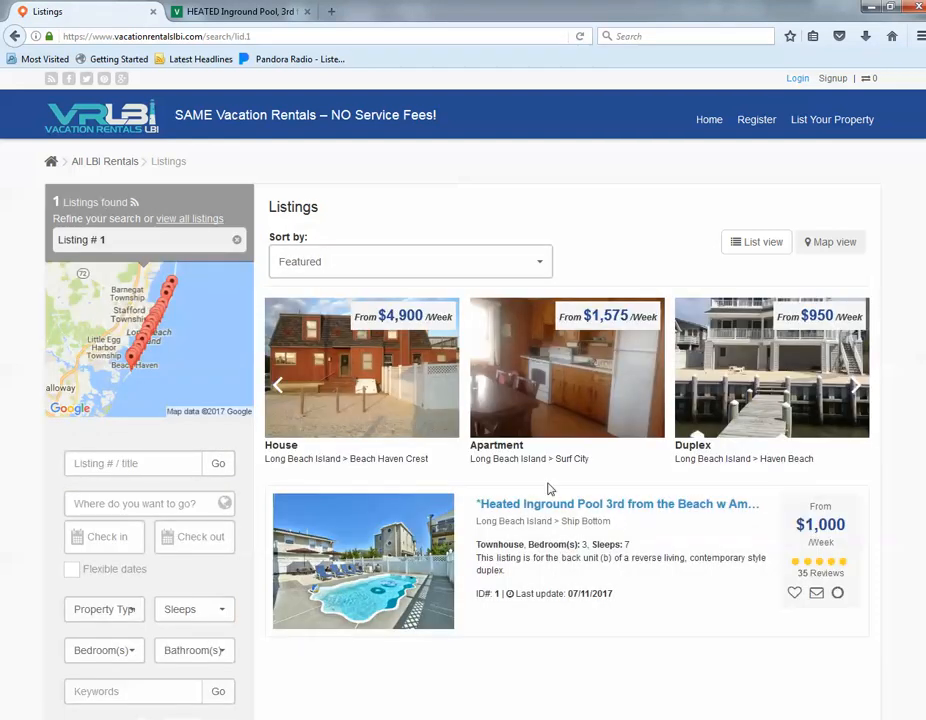
click(657, 510)
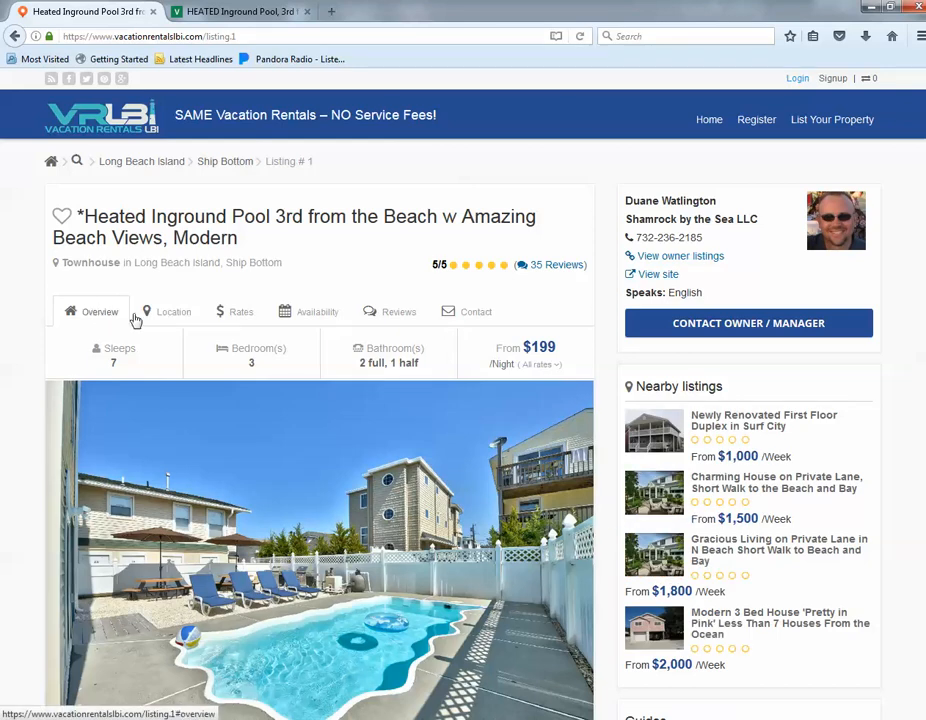
- Go to the listing's reviews and open the form for writing a new review
click(398, 313)
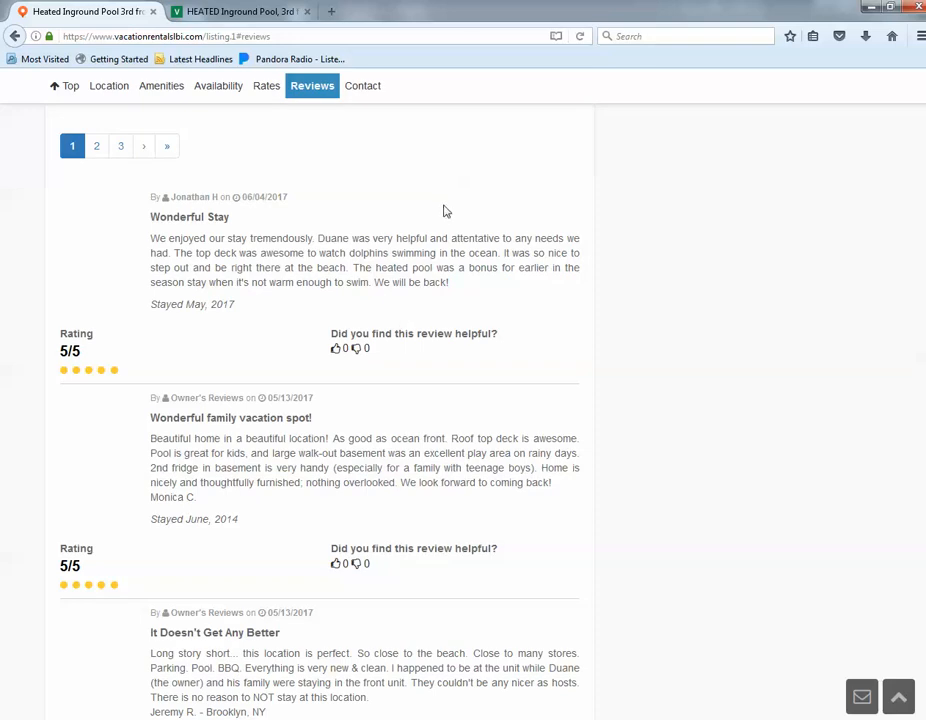
scroll(447, 216, up, 2)
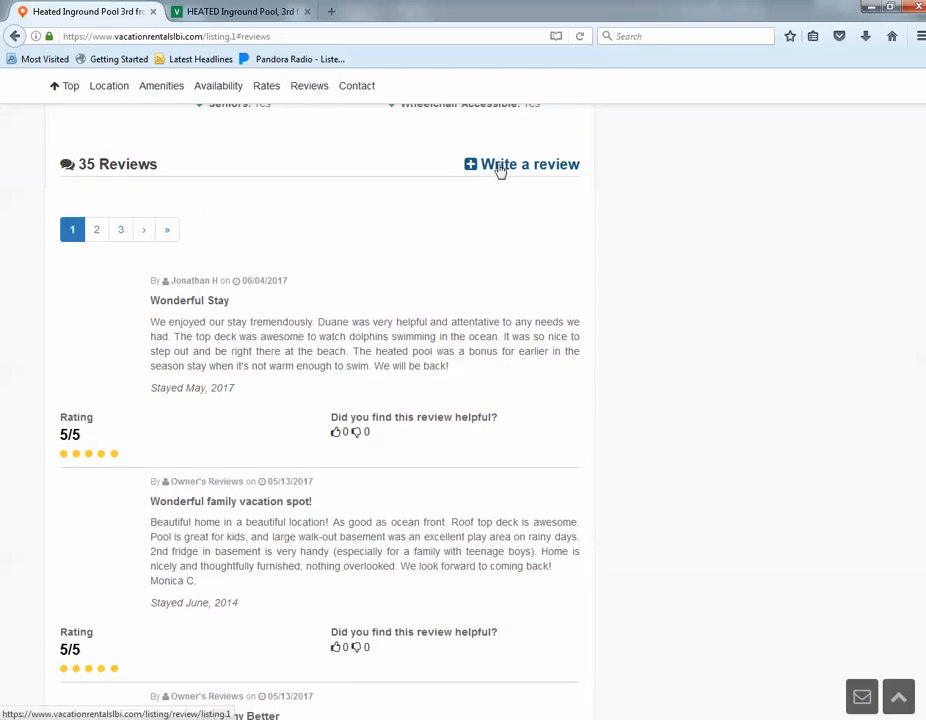
click(503, 170)
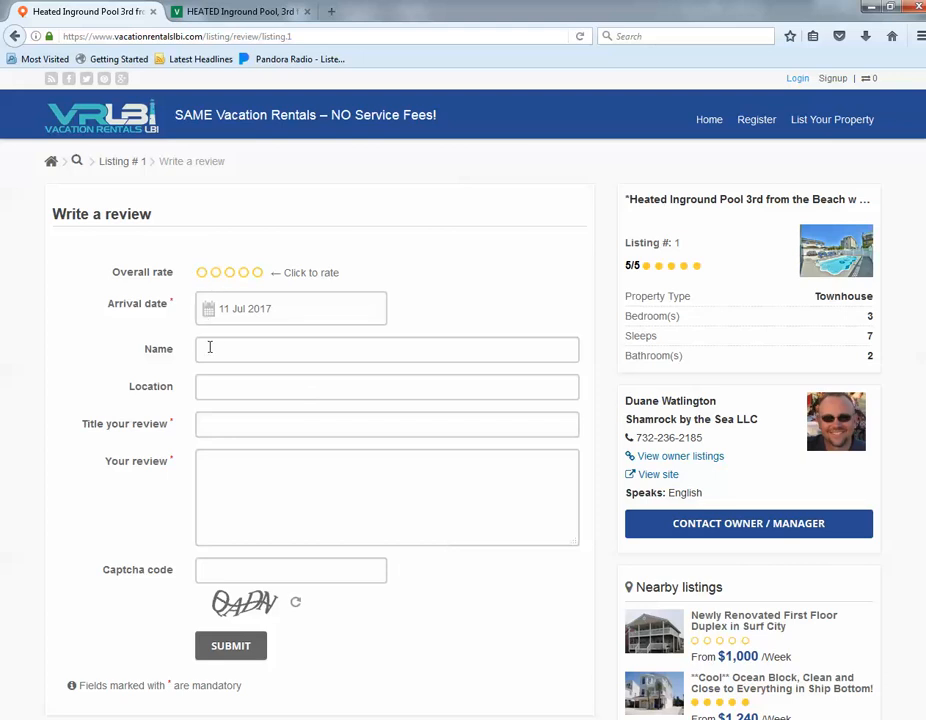
- Switch to the VRBO listing and copy the reviewer's name from the first review in its reviews section
click(234, 15)
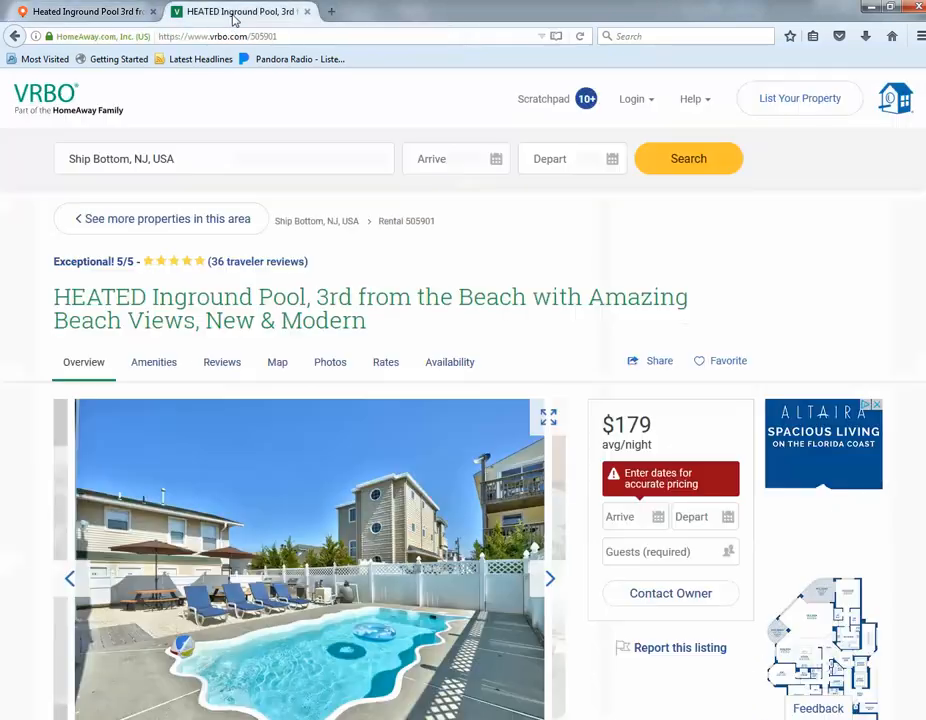
click(224, 364)
scroll(351, 475, down, 2)
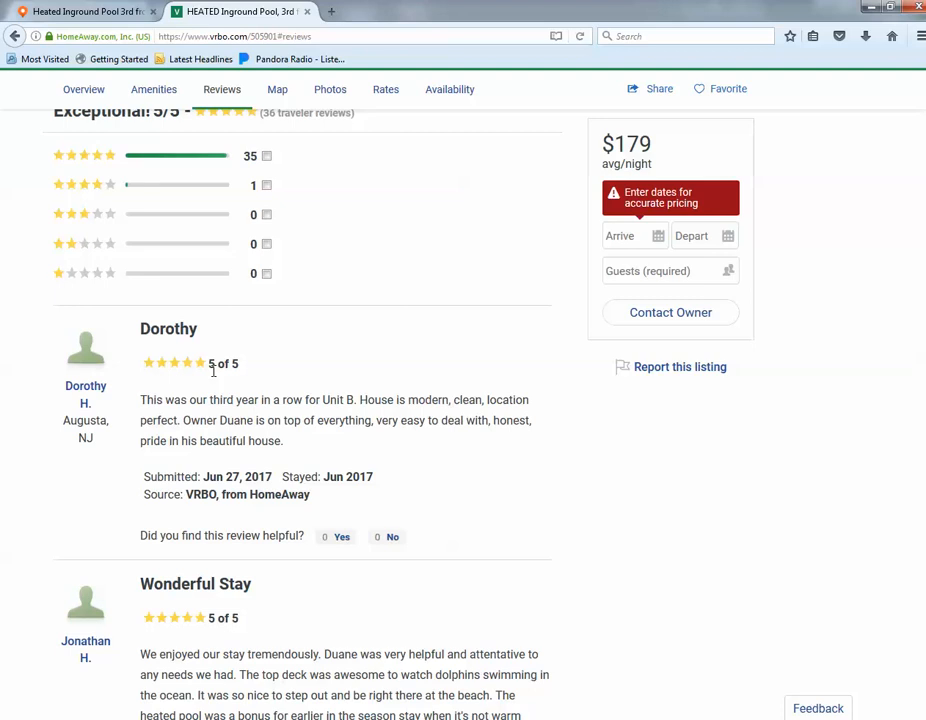
drag(92, 407, 68, 395)
key(ctrl+c)
right_click(84, 394)
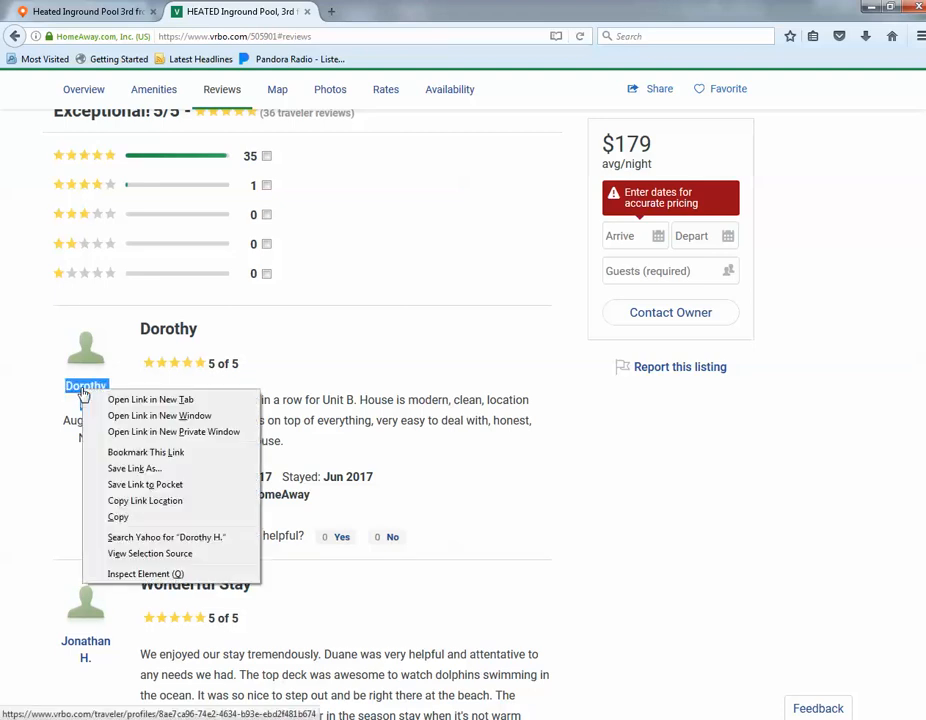
click(116, 518)
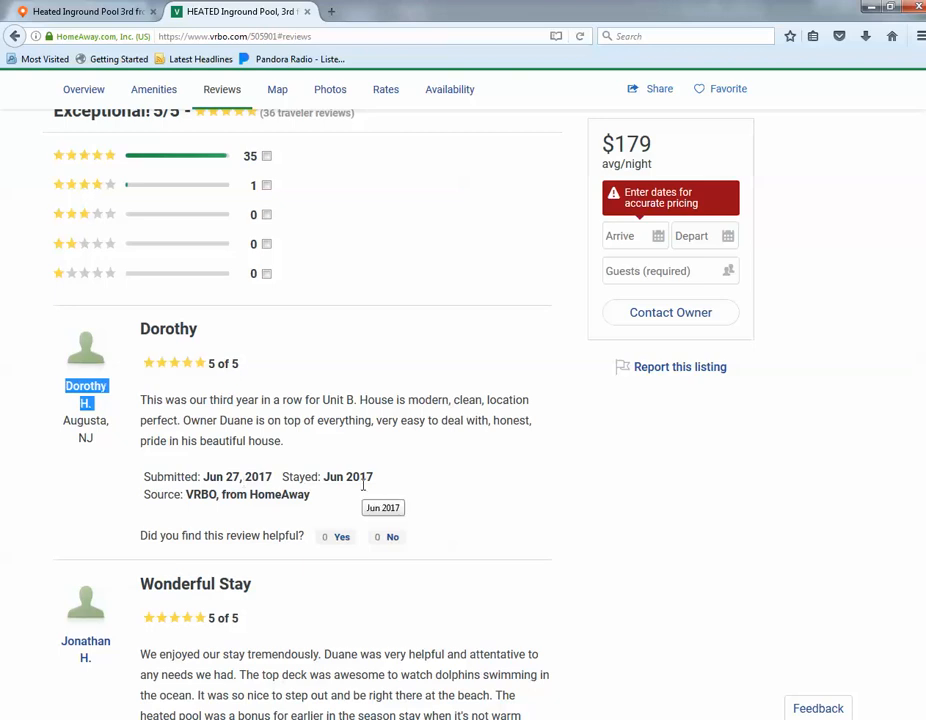
- Back in the VRLBI review form, rate the stay five stars and set the arrival date to 10 Jun 2017
click(90, 13)
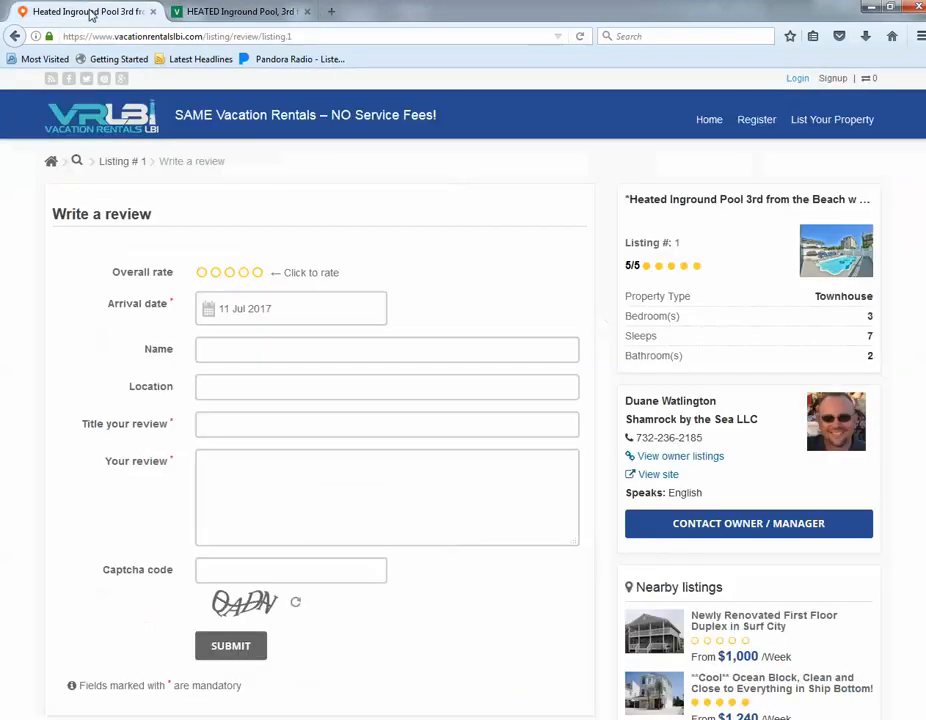
click(262, 279)
click(280, 309)
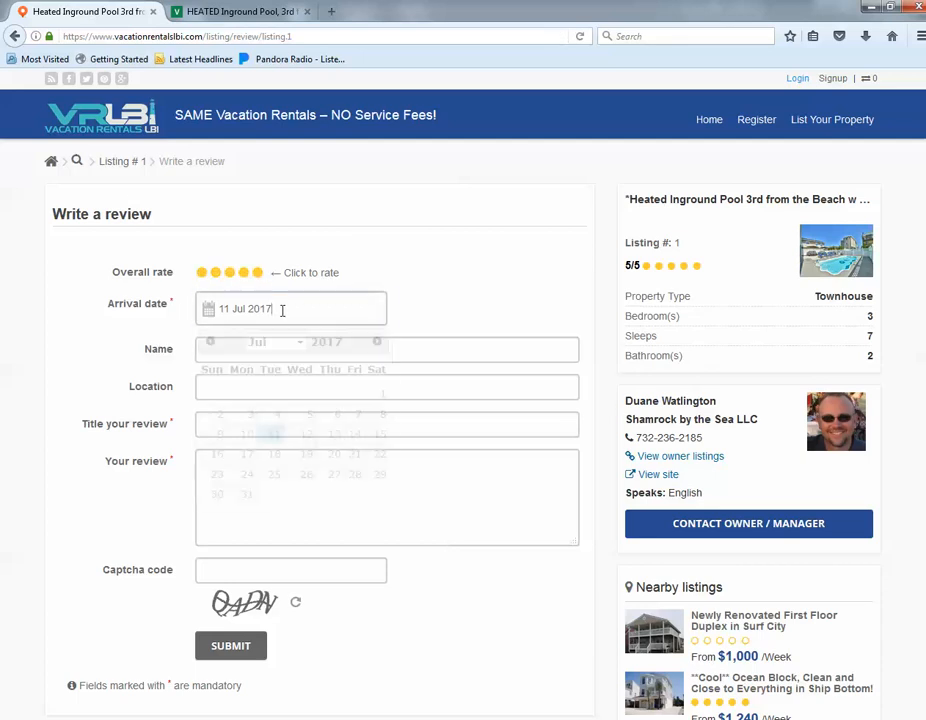
click(209, 342)
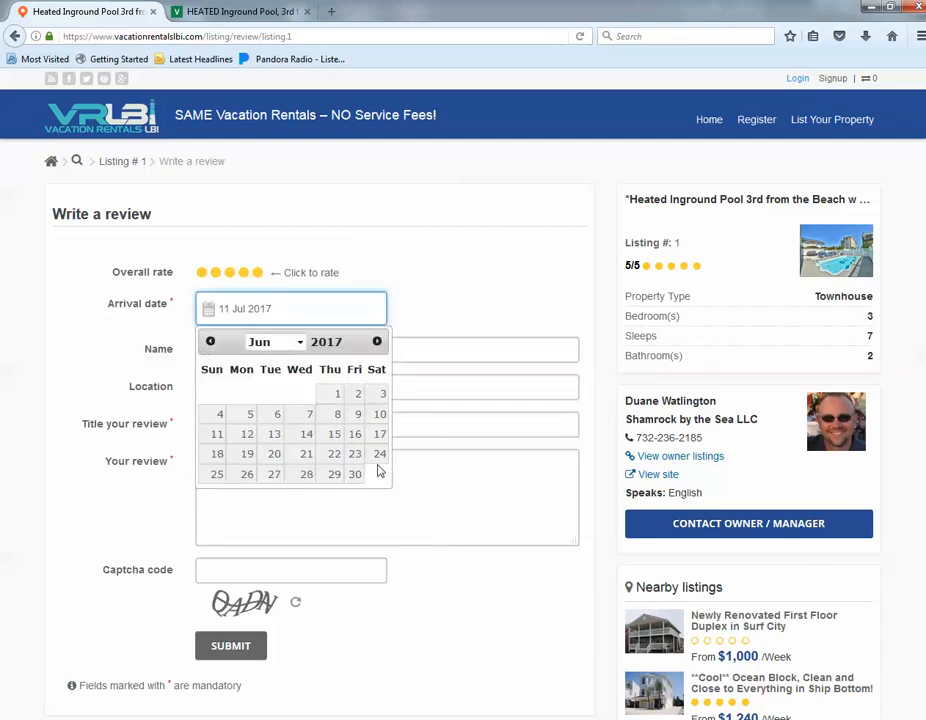
click(379, 416)
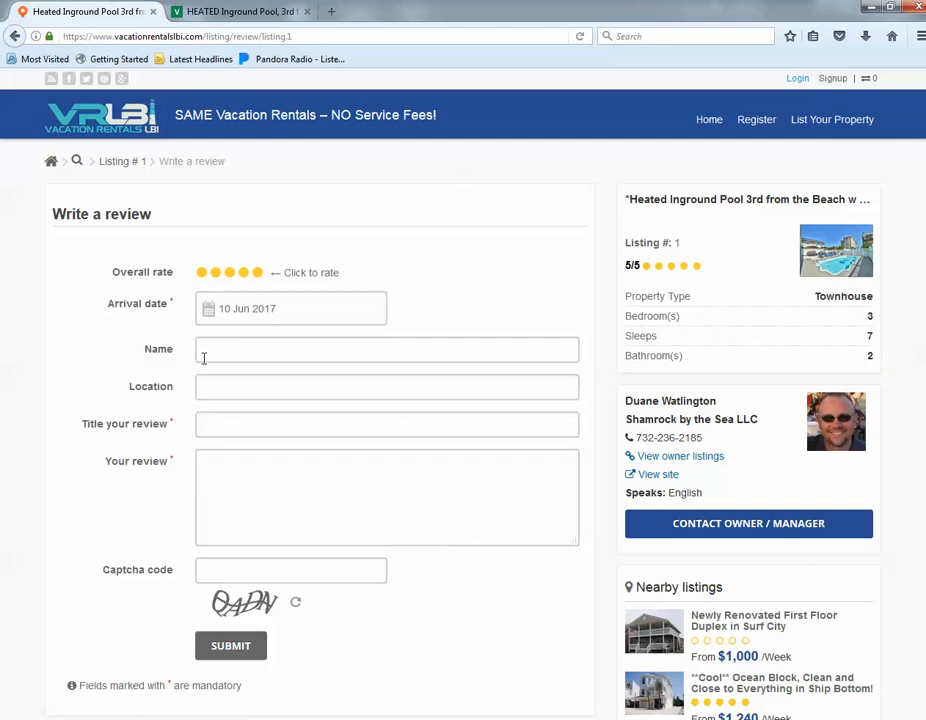
- Paste the copied reviewer's name into the review form's Name field
click(209, 350)
right_click(210, 350)
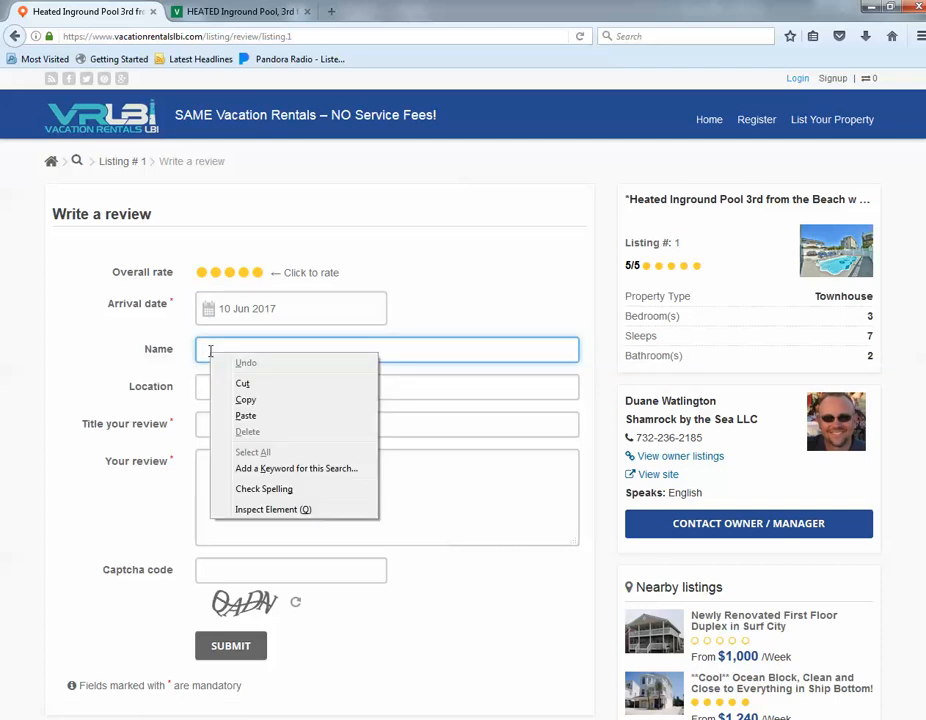
click(240, 415)
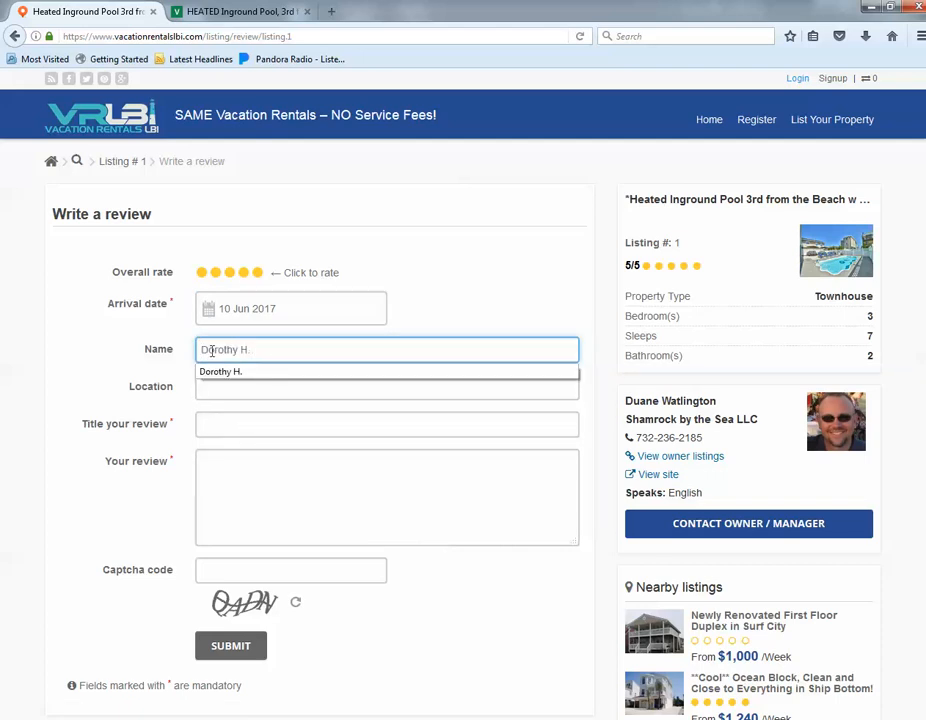
key(Escape)
click(140, 371)
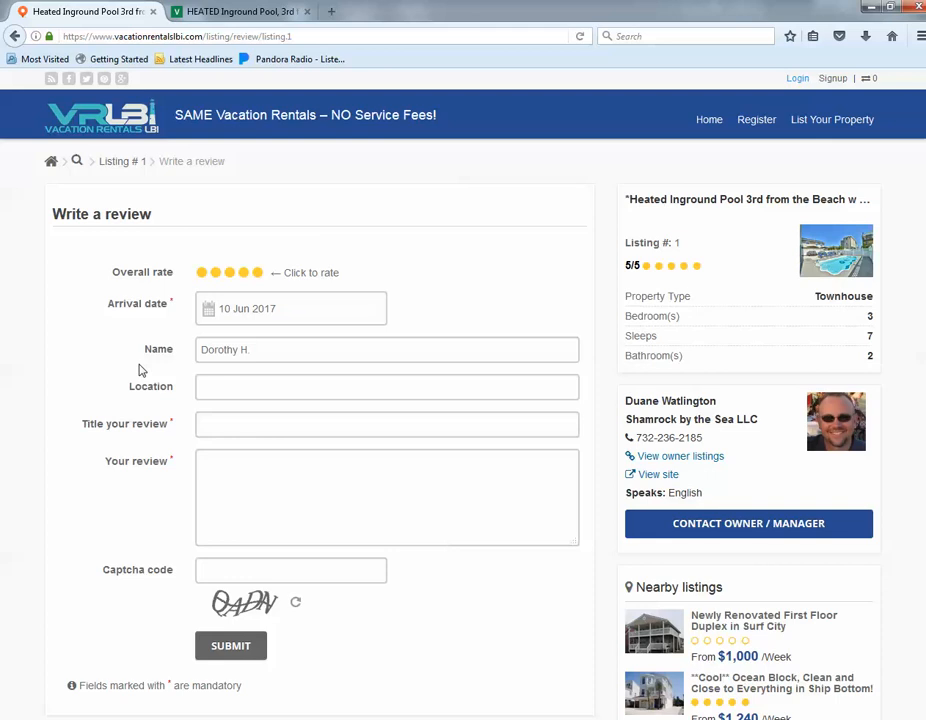
- Copy the reviewer's location, Augusta, NJ, from the VRBO review into the VRLBI form's Location field
click(213, 15)
drag(107, 438, 64, 423)
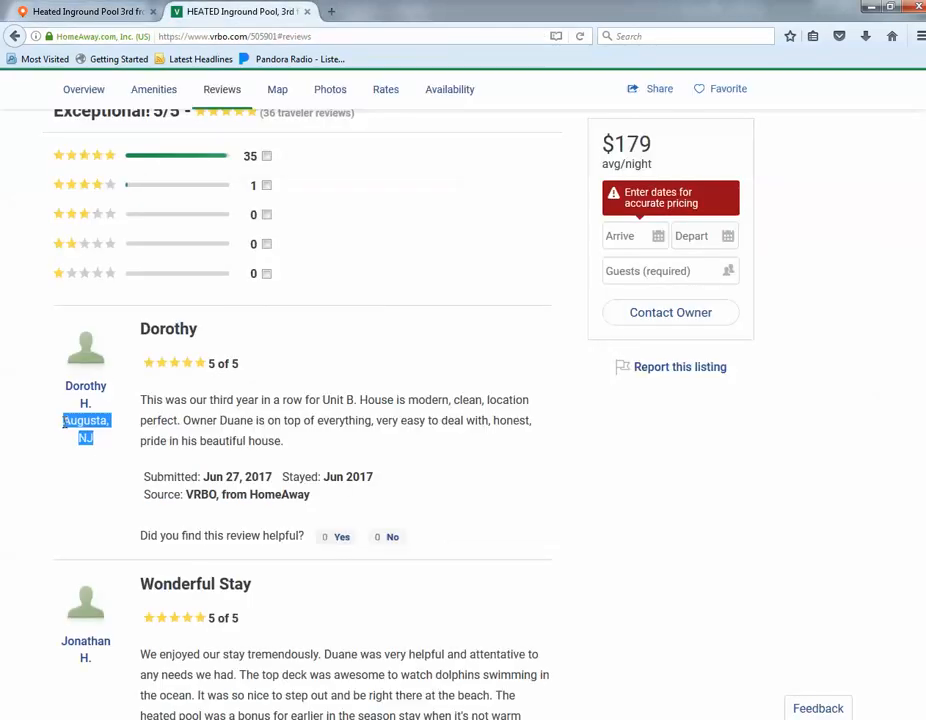
right_click(68, 422)
click(80, 431)
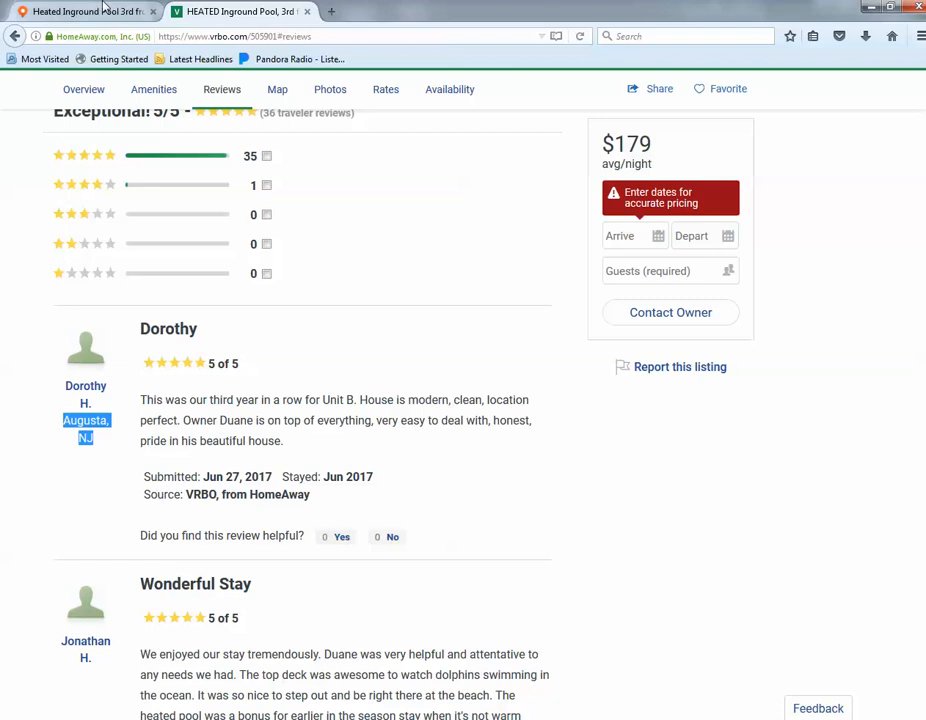
click(93, 13)
right_click(223, 390)
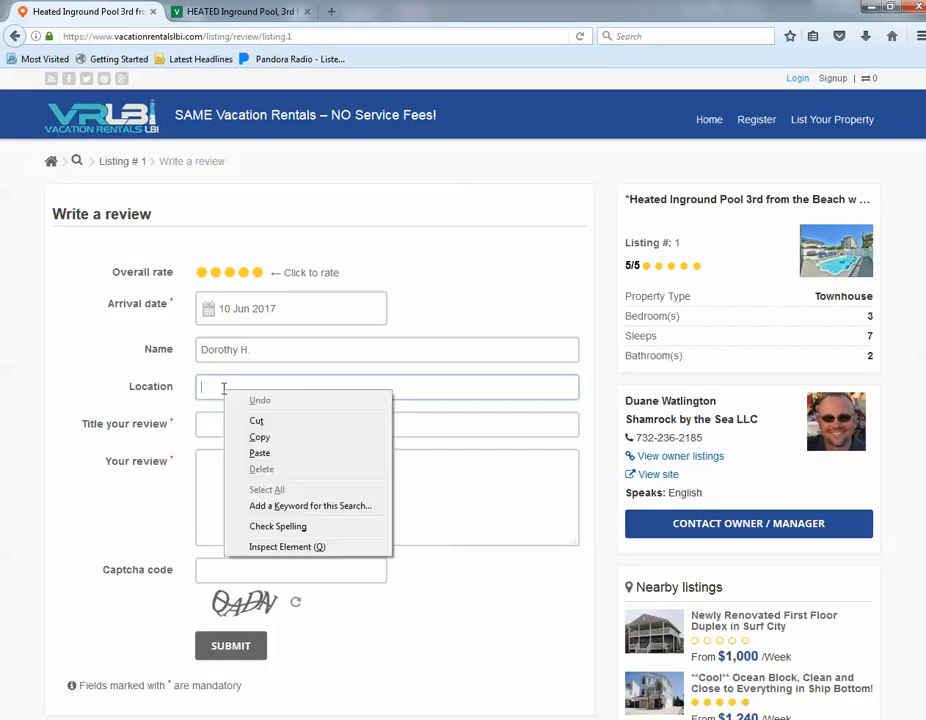
click(255, 449)
- Copy the first VRBO review's heading and paste it as the review title in the VRLBI form
click(232, 424)
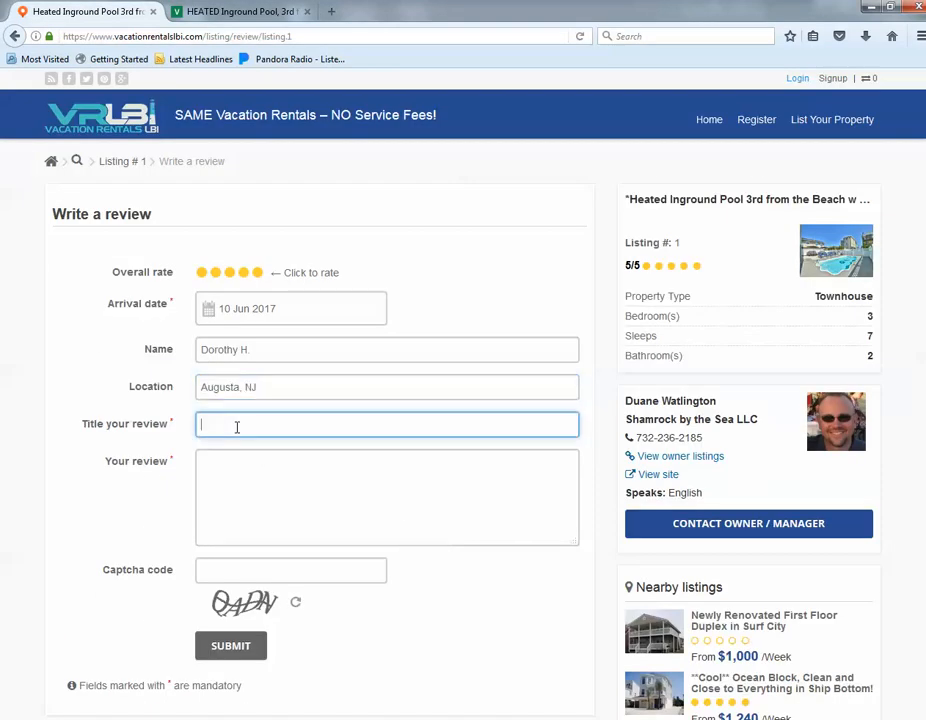
click(236, 14)
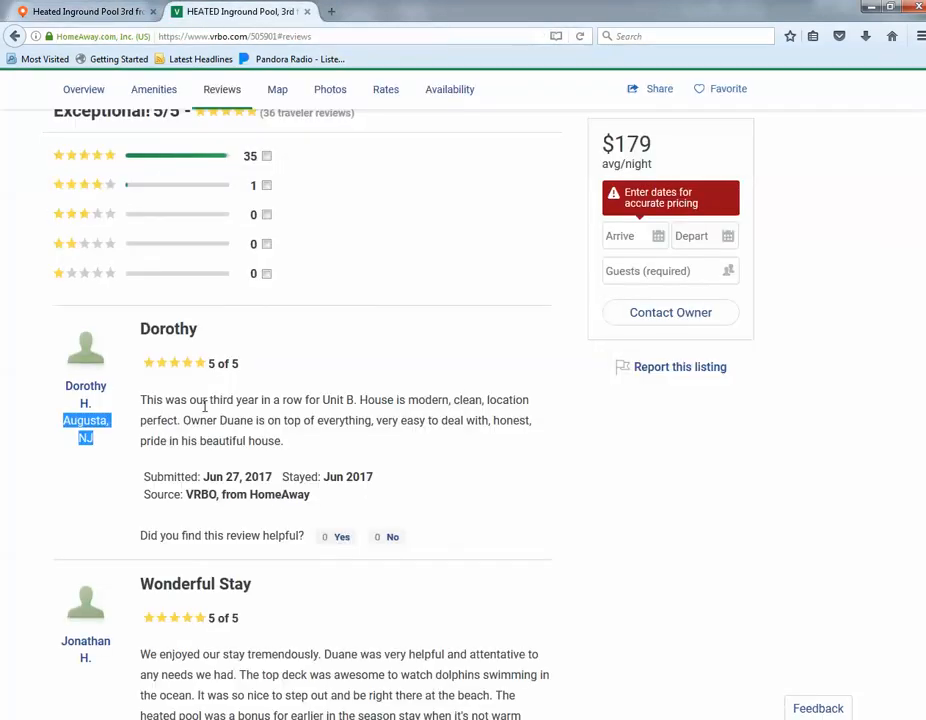
drag(210, 331, 143, 329)
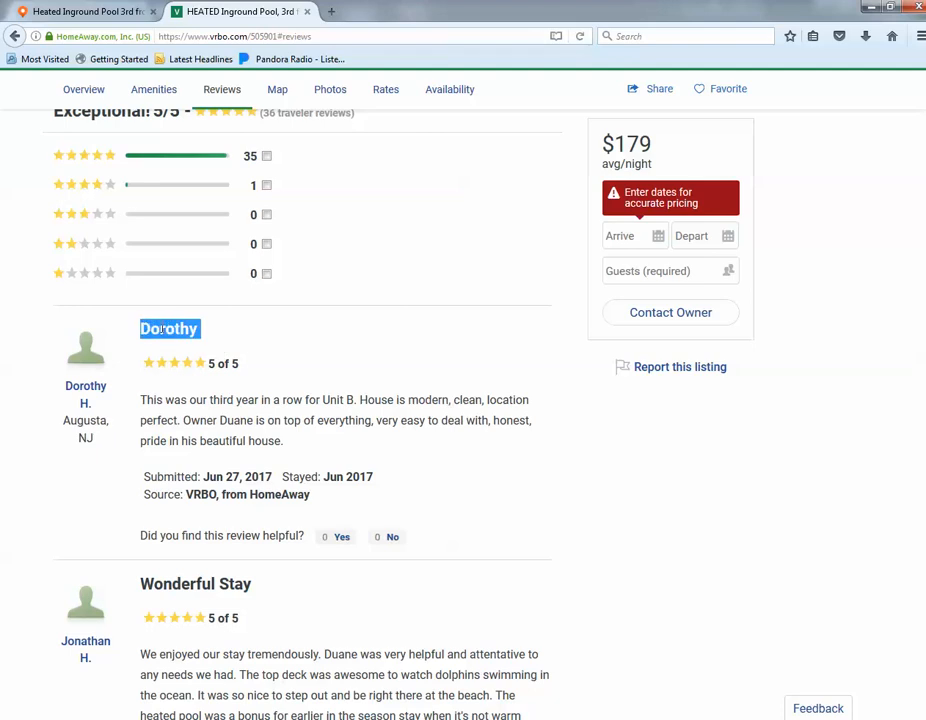
right_click(180, 329)
click(200, 338)
scroll(290, 570, down, 5)
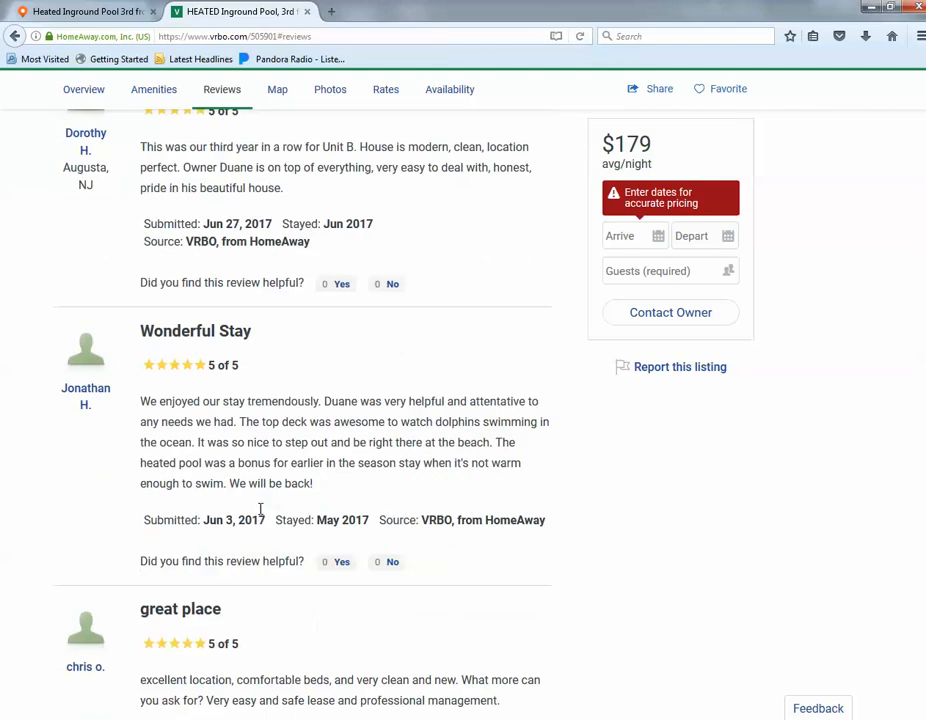
scroll(250, 540, down, 6)
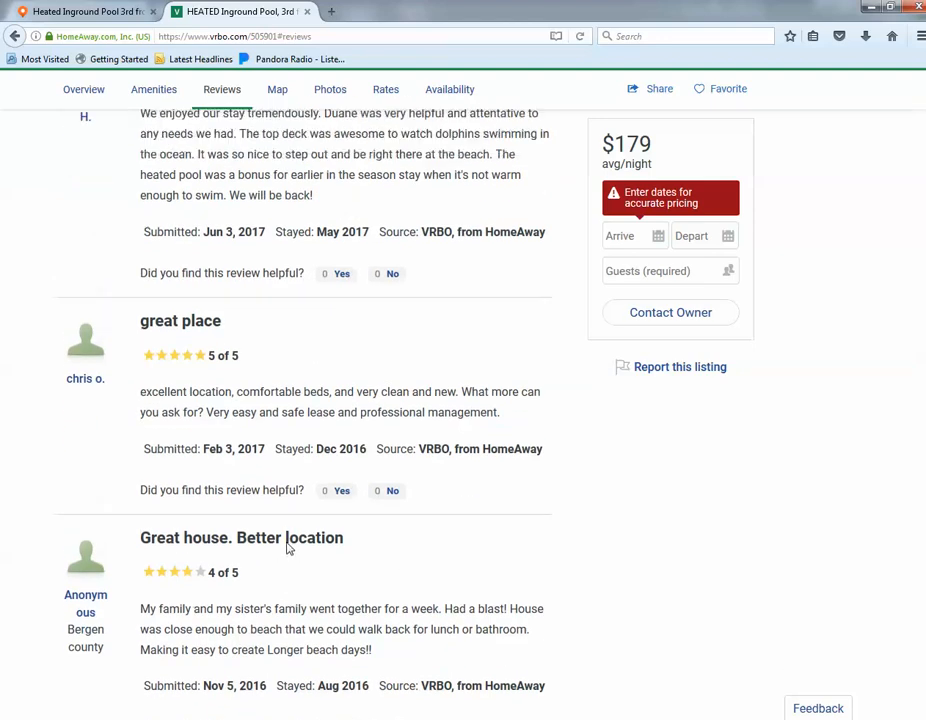
scroll(287, 548, up, 12)
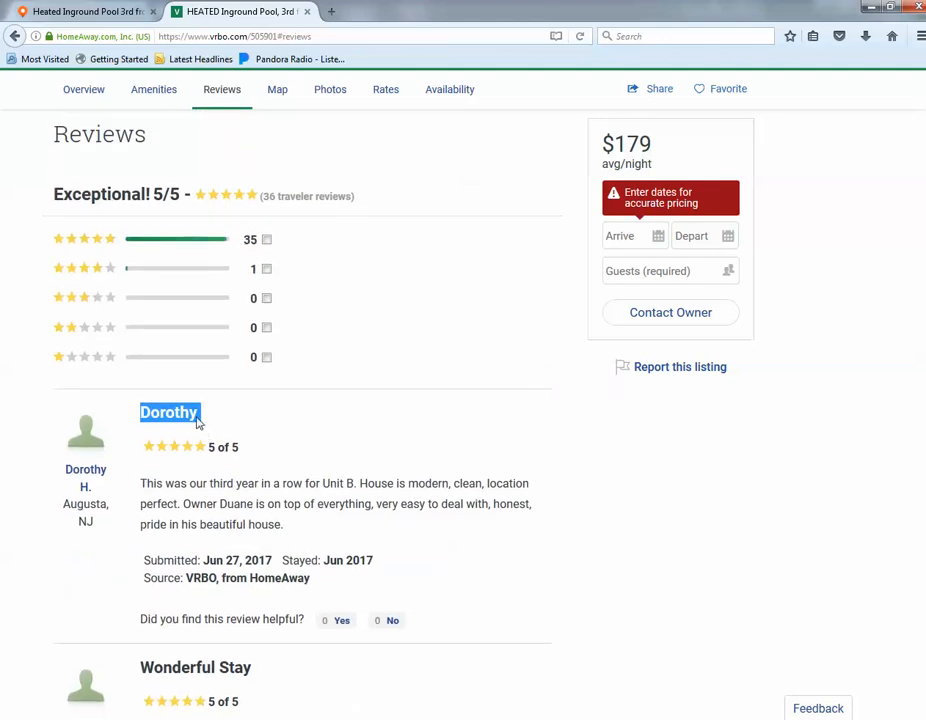
click(93, 11)
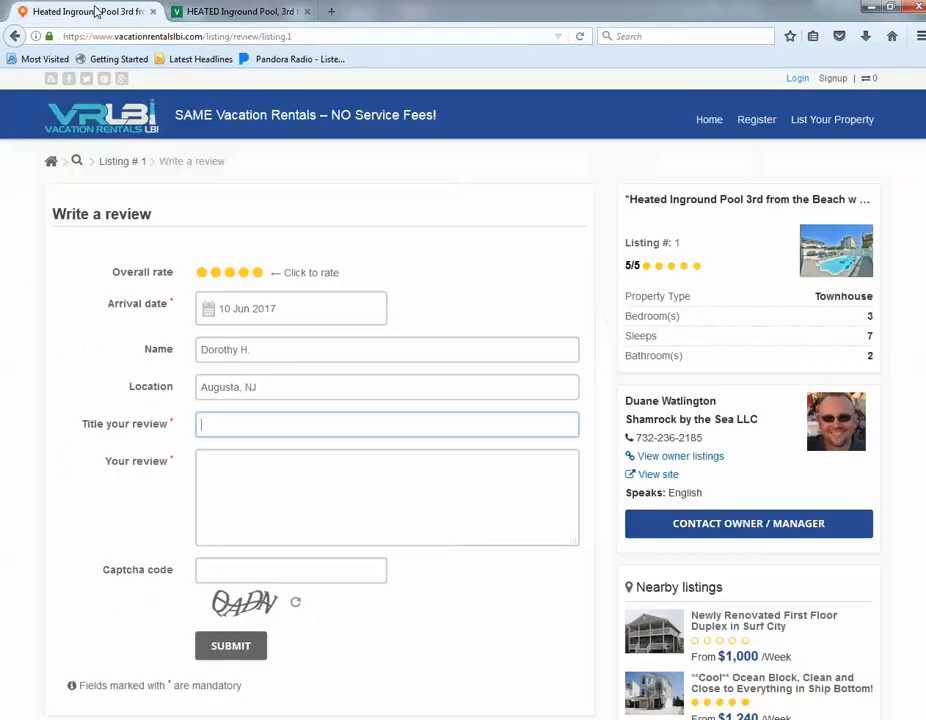
right_click(238, 424)
click(276, 488)
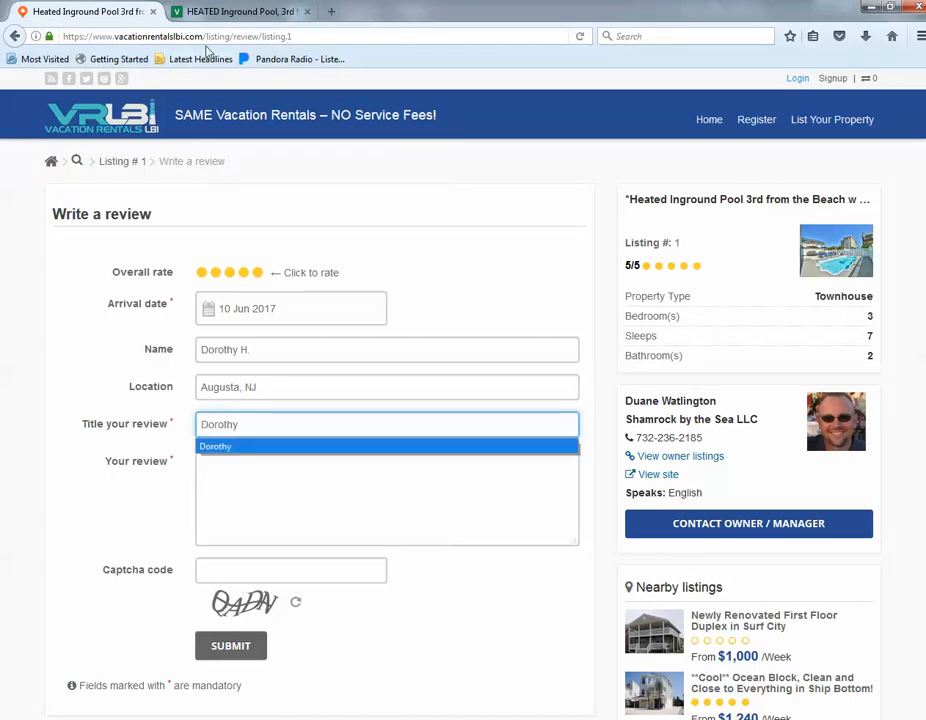
- Copy the first VRBO review's full text into the VRLBI form's review field, then return to the VRBO listing
click(215, 12)
drag(142, 484, 286, 532)
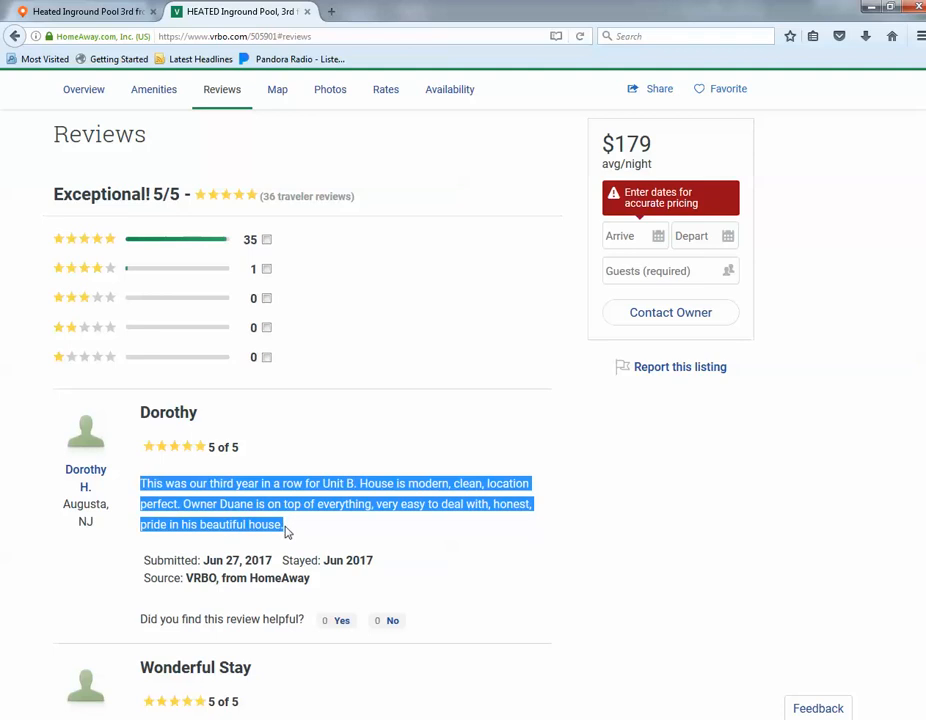
right_click(275, 484)
click(306, 496)
click(52, 12)
right_click(229, 464)
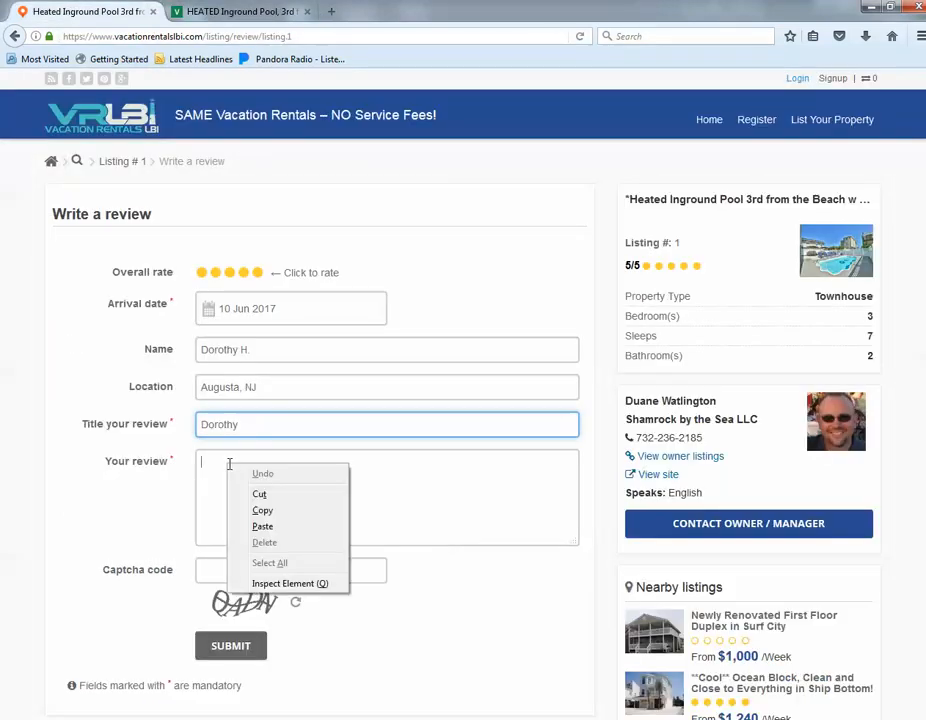
click(265, 527)
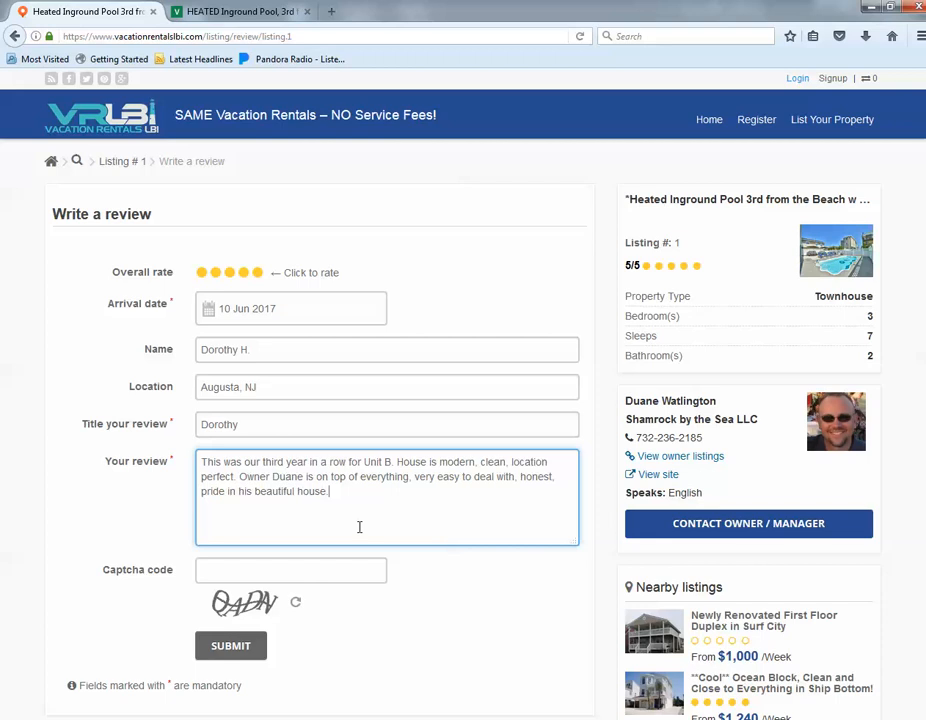
click(232, 12)
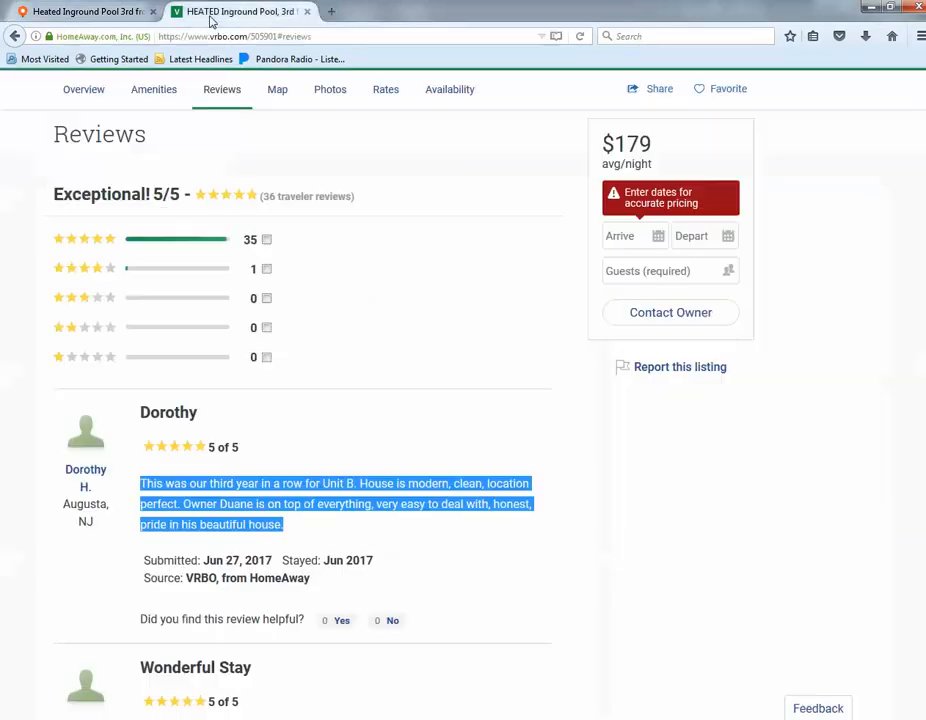
- Copy the source line from the first VRBO review and paste it below the review text in the VRLBI form
drag(311, 579, 146, 580)
right_click(300, 582)
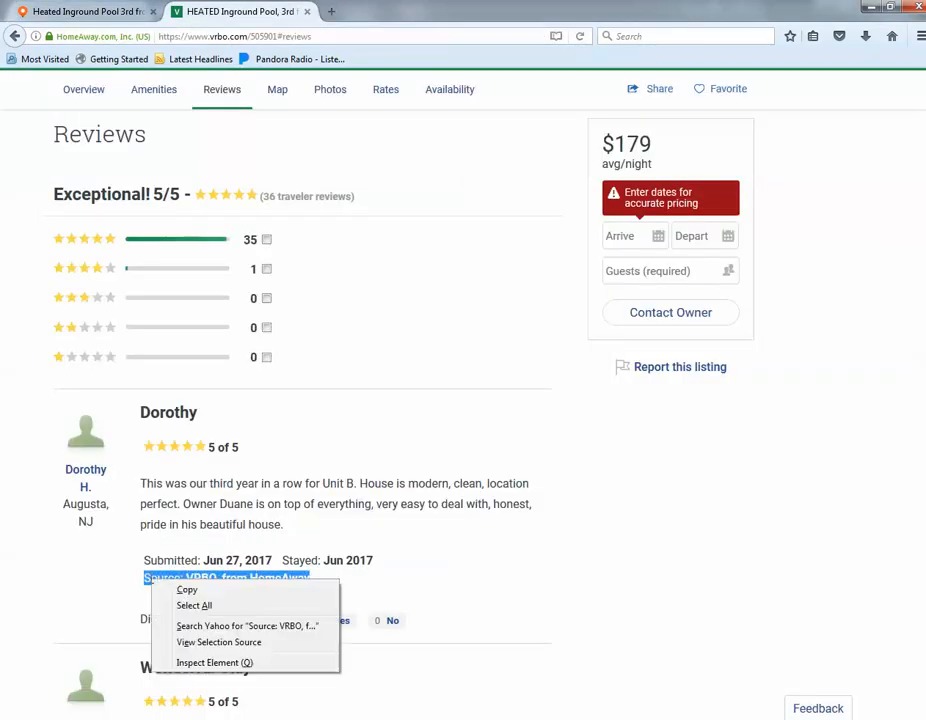
click(330, 593)
click(103, 20)
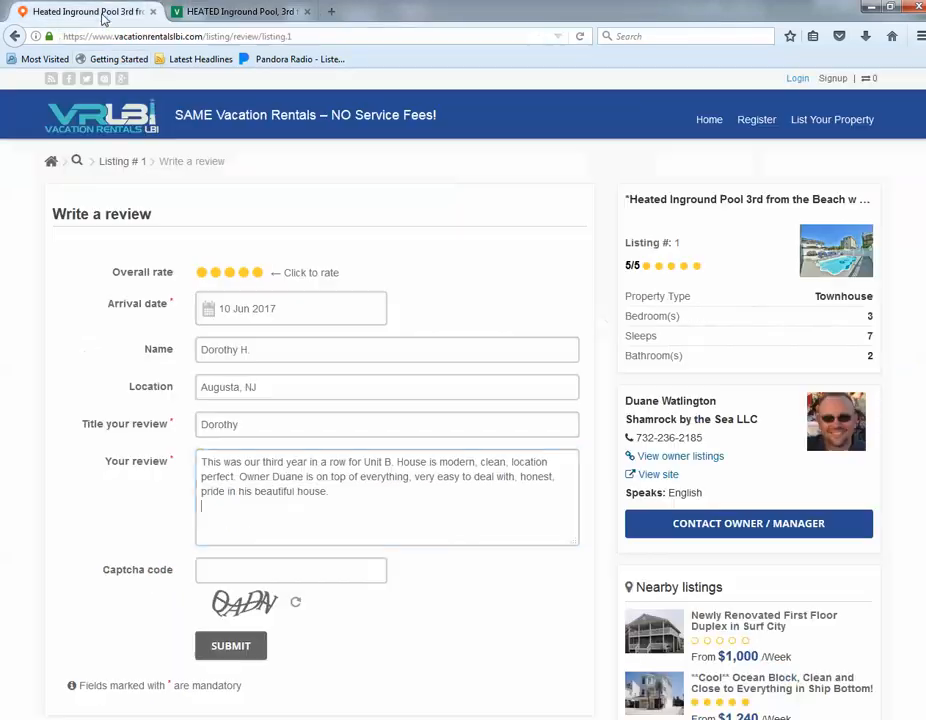
click(232, 530)
key(ctrl+v)
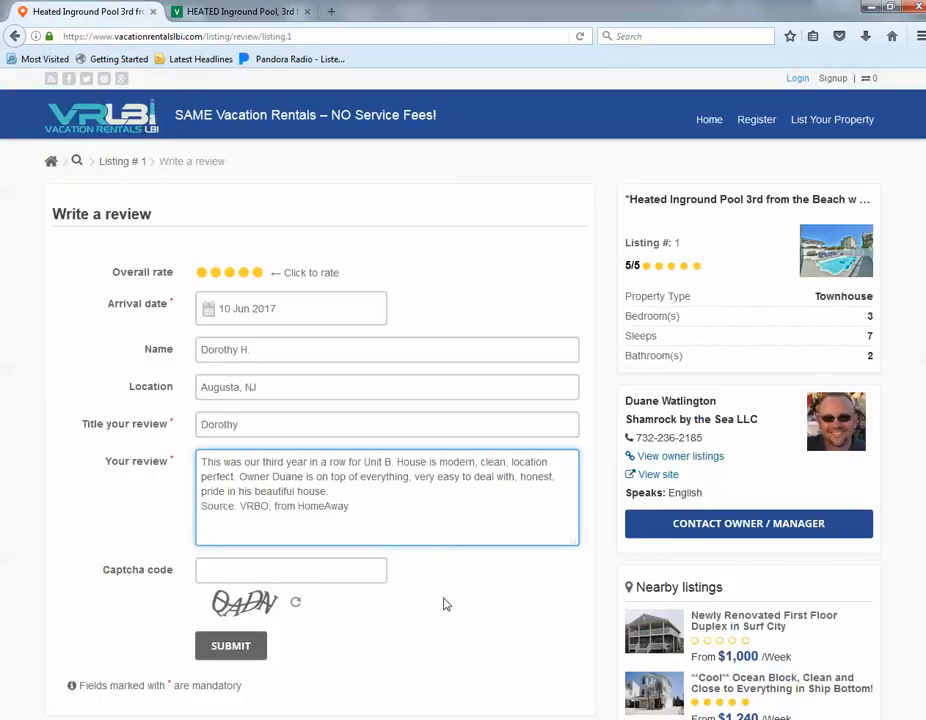
- Submit the review with the displayed captcha code filled in, and go back to the listing's reviews
scroll(446, 604, down, 2)
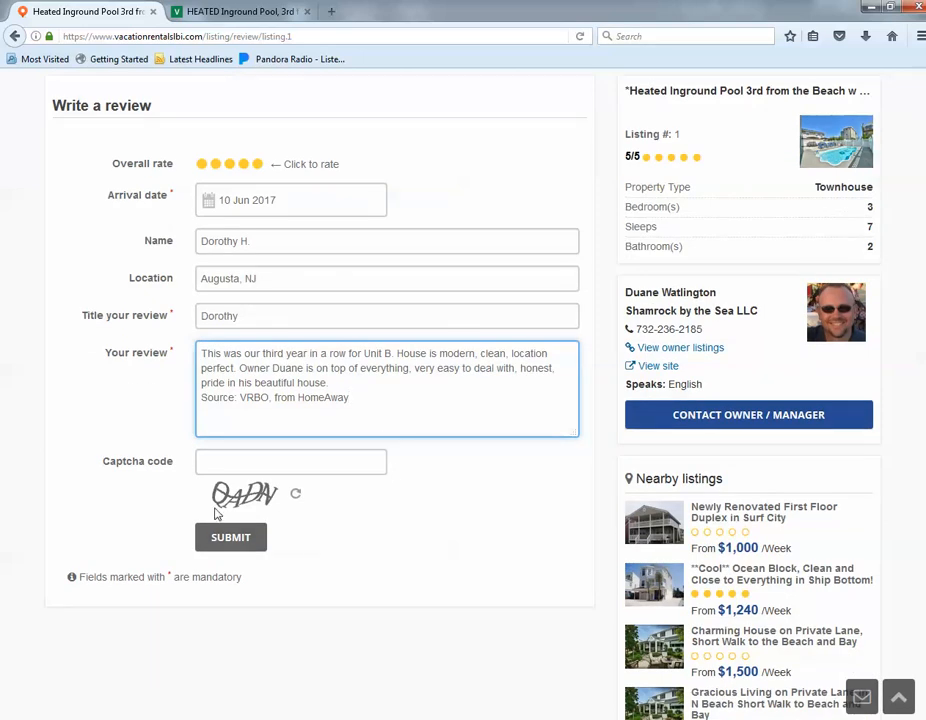
click(228, 458)
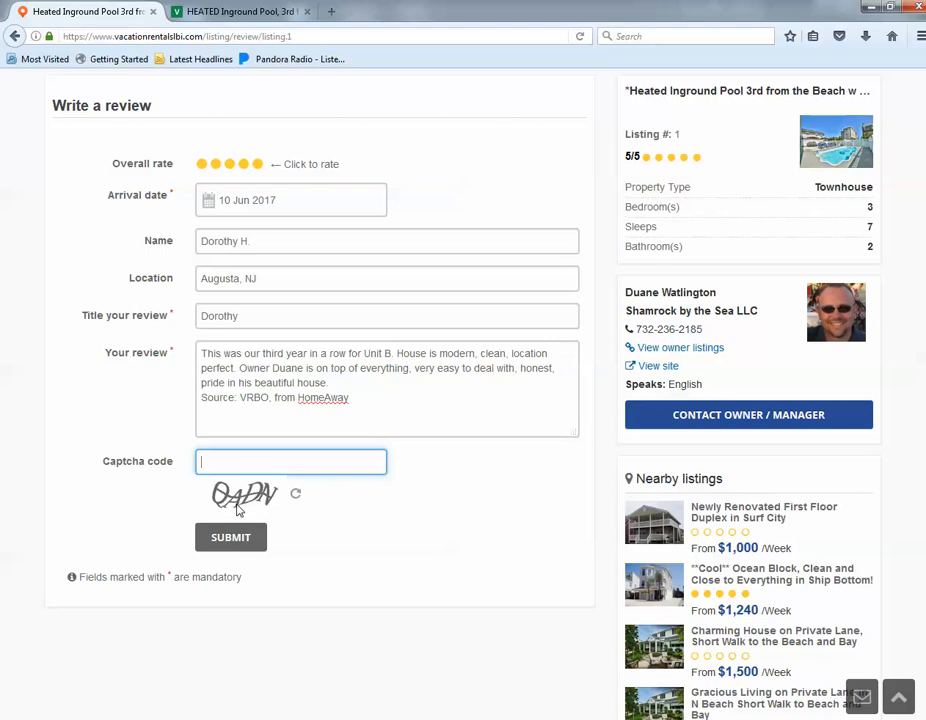
text(qadn)
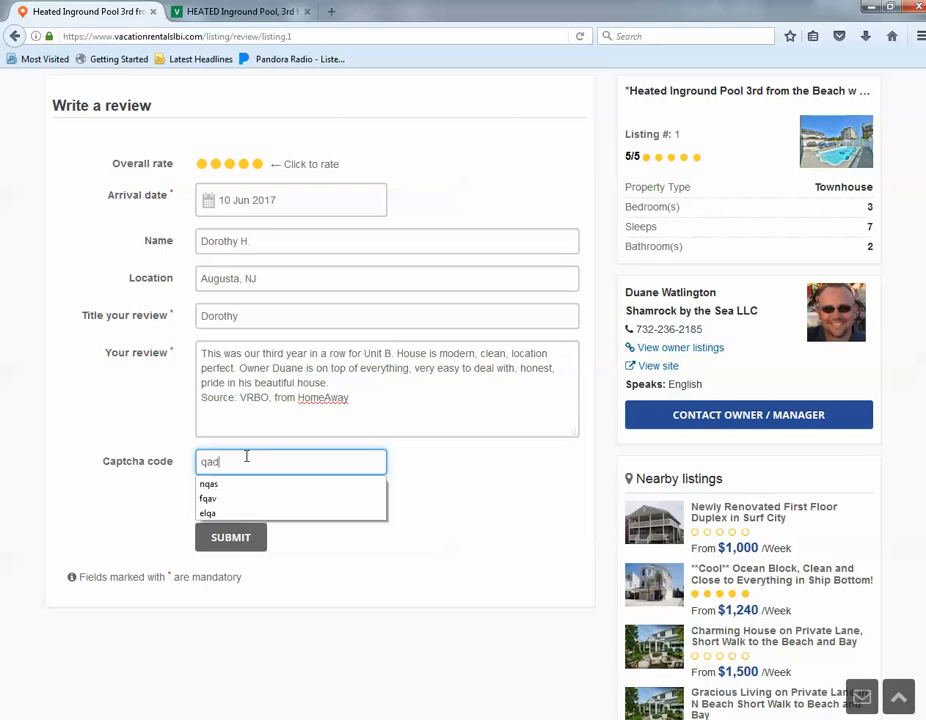
click(231, 540)
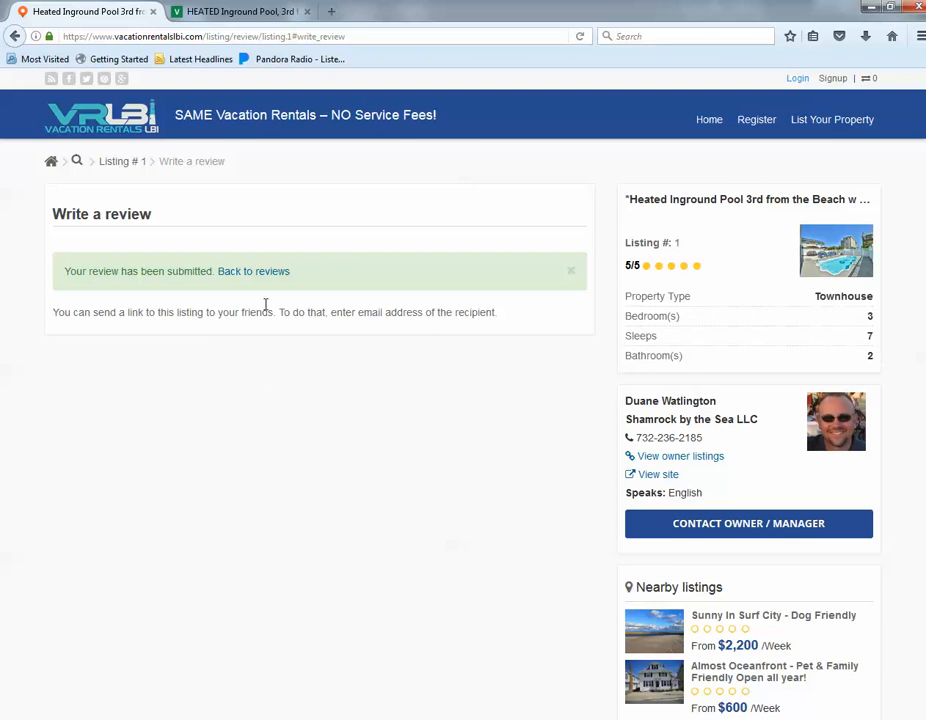
click(254, 276)
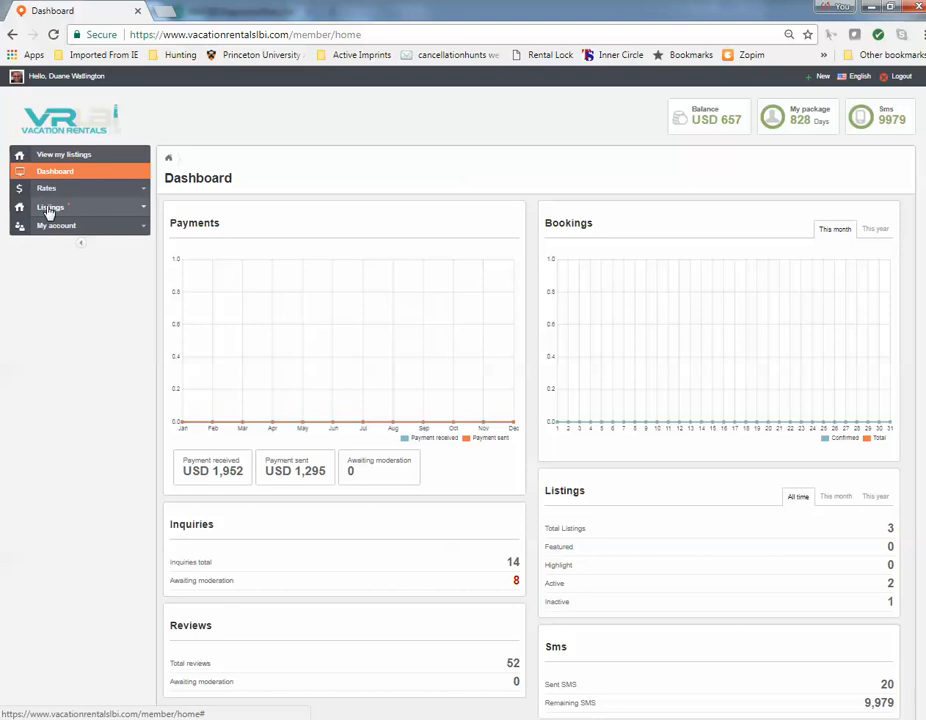
- Reload the member dashboard and open the newly submitted pending review for editing from the managed reviews list
click(64, 209)
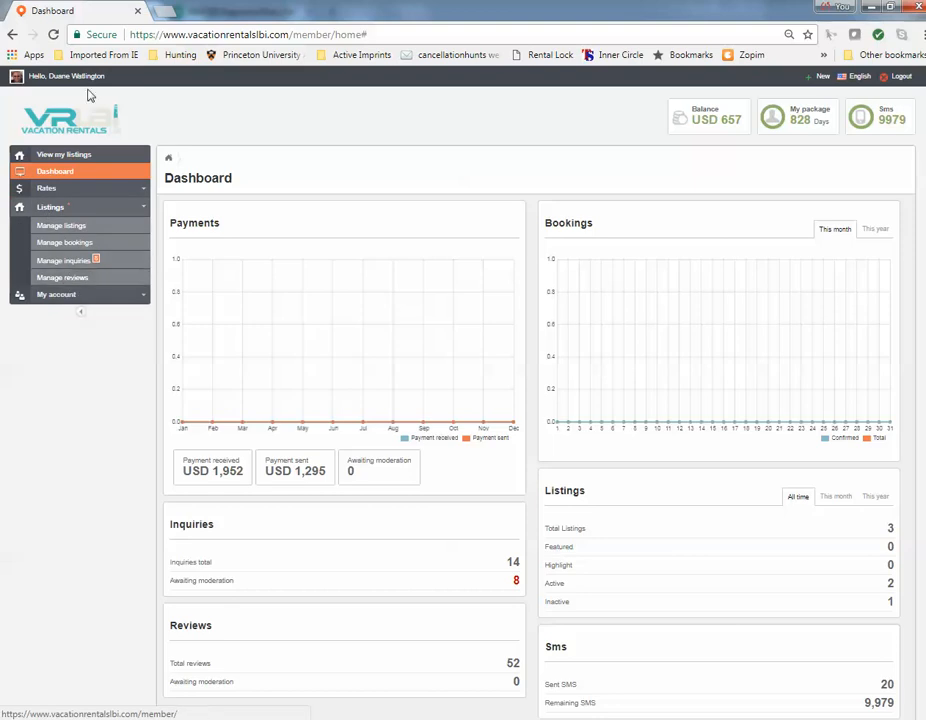
click(55, 35)
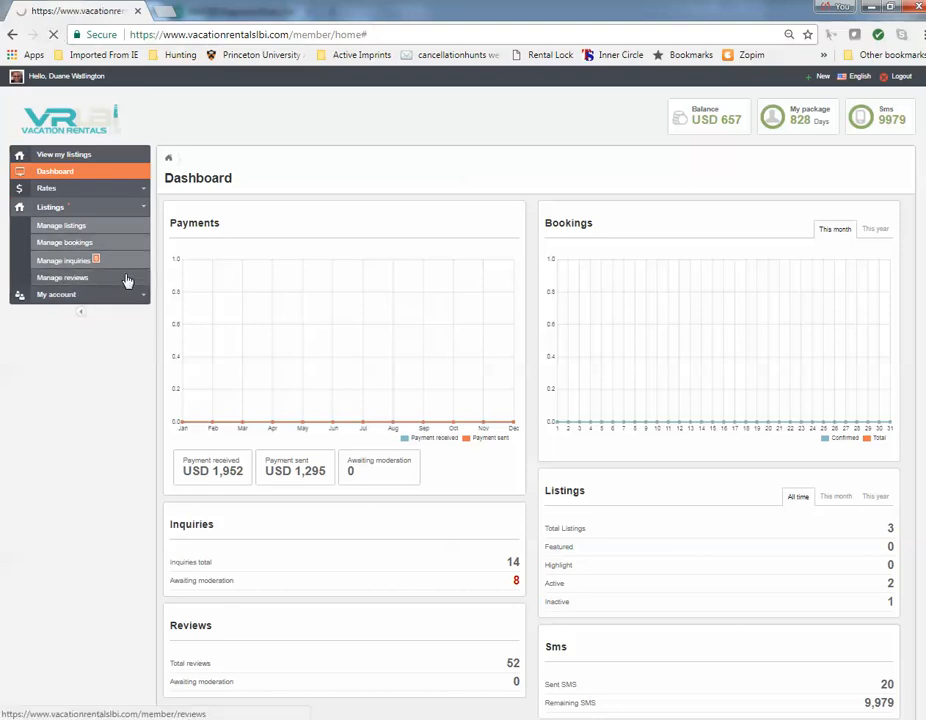
click(72, 284)
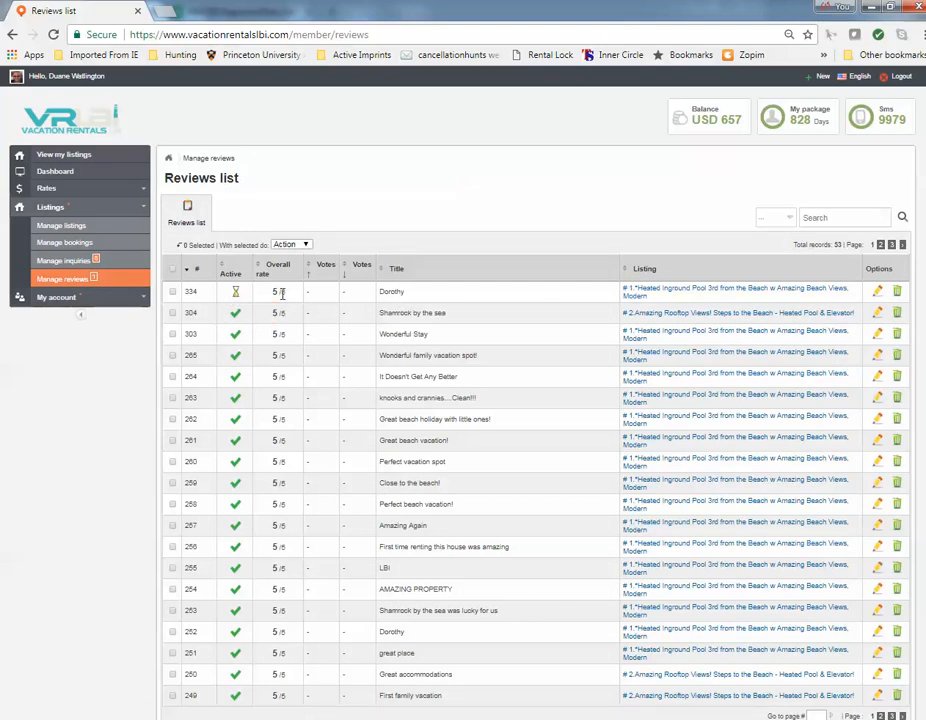
click(876, 292)
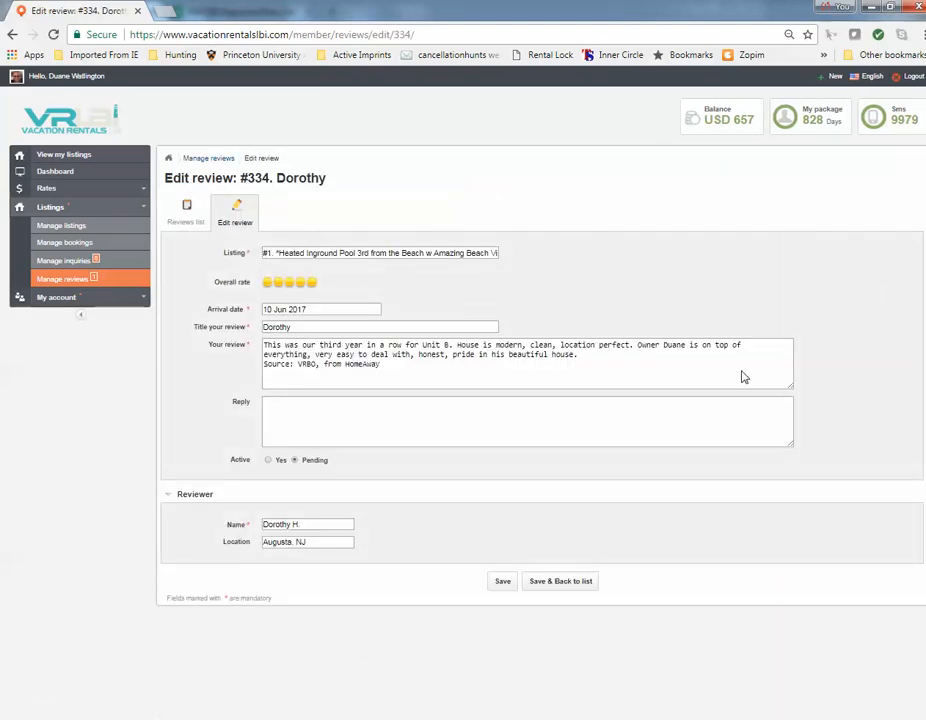
- Add the owner reply "Thanks for staying with us again!" to the review, save it and return to the reviews list
click(321, 412)
text(Thanks for staying with us agian)
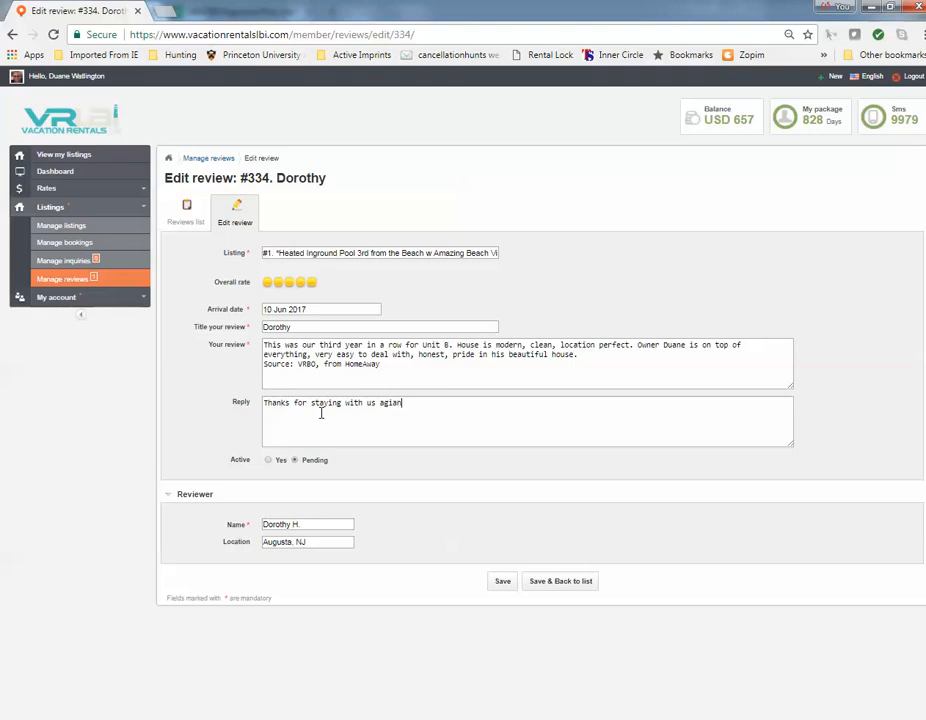
text(!)
right_click(391, 402)
click(421, 412)
click(444, 403)
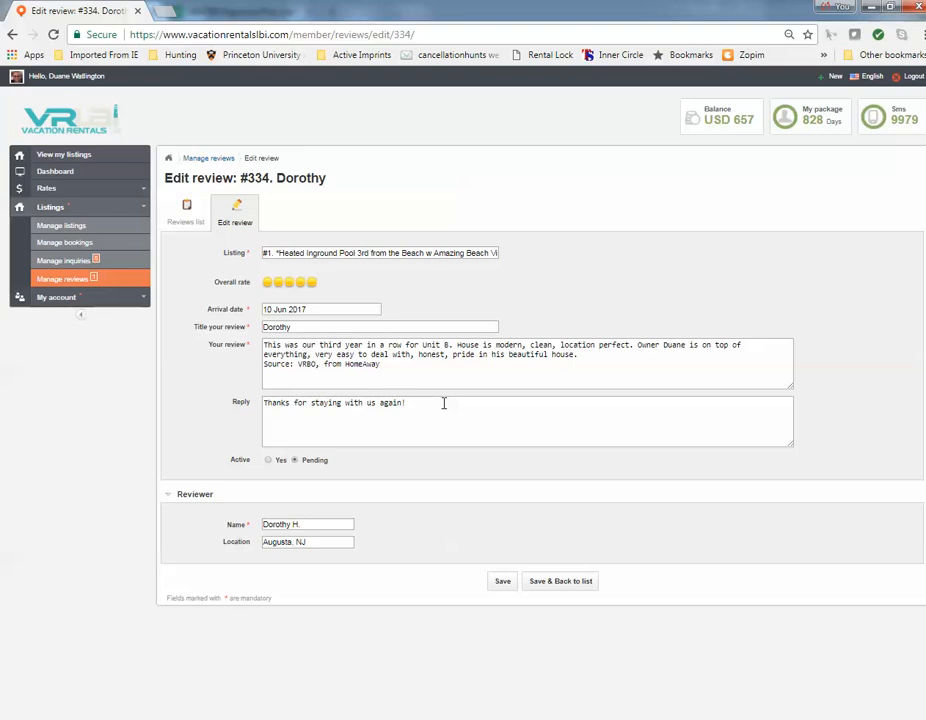
click(559, 584)
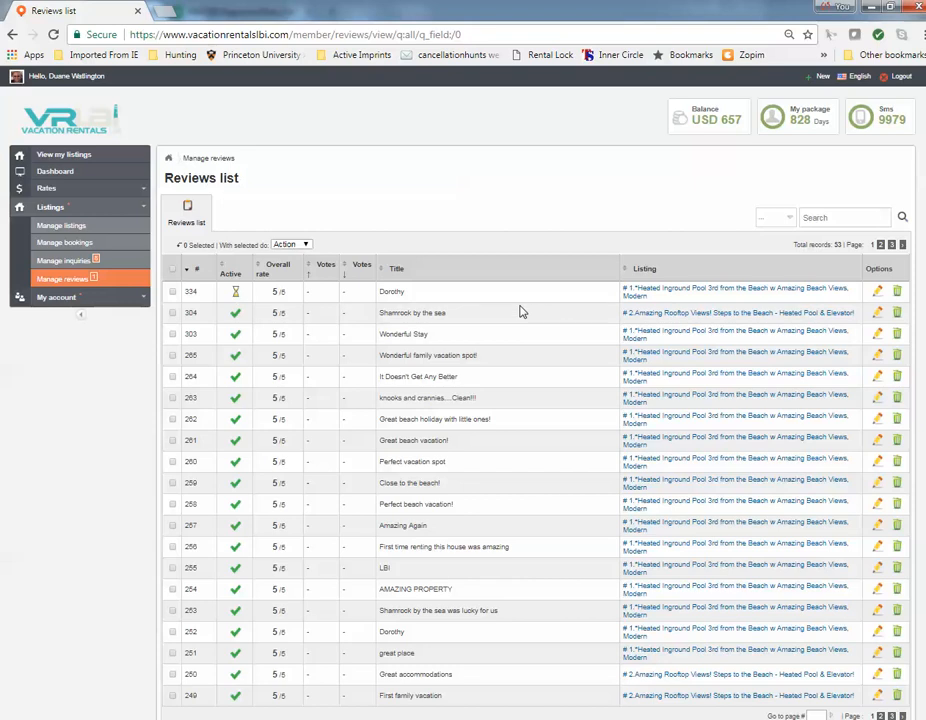
- Activate the pending review, and switch back to Firefox to refresh the public listing's reviews
click(235, 294)
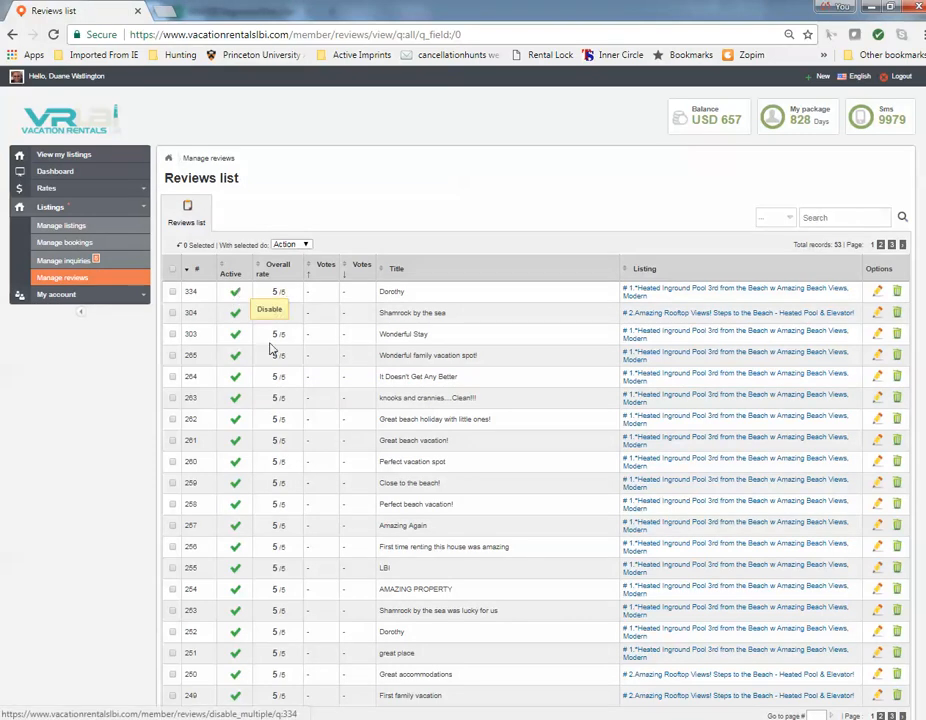
mouse_move(209, 700)
click(209, 676)
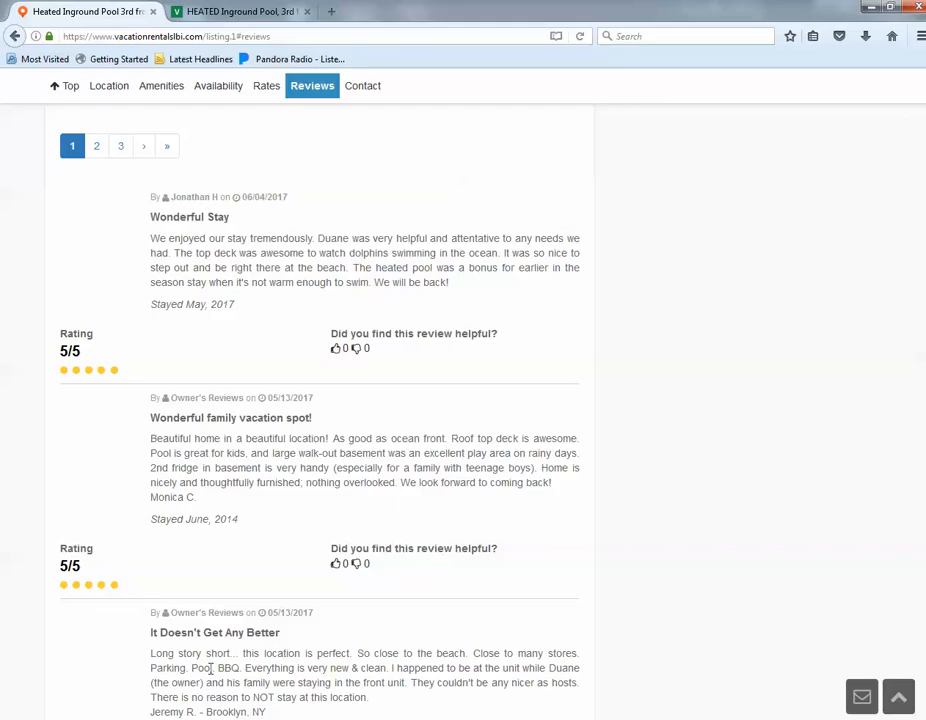
scroll(245, 300, up, 2)
scroll(248, 300, up, 1)
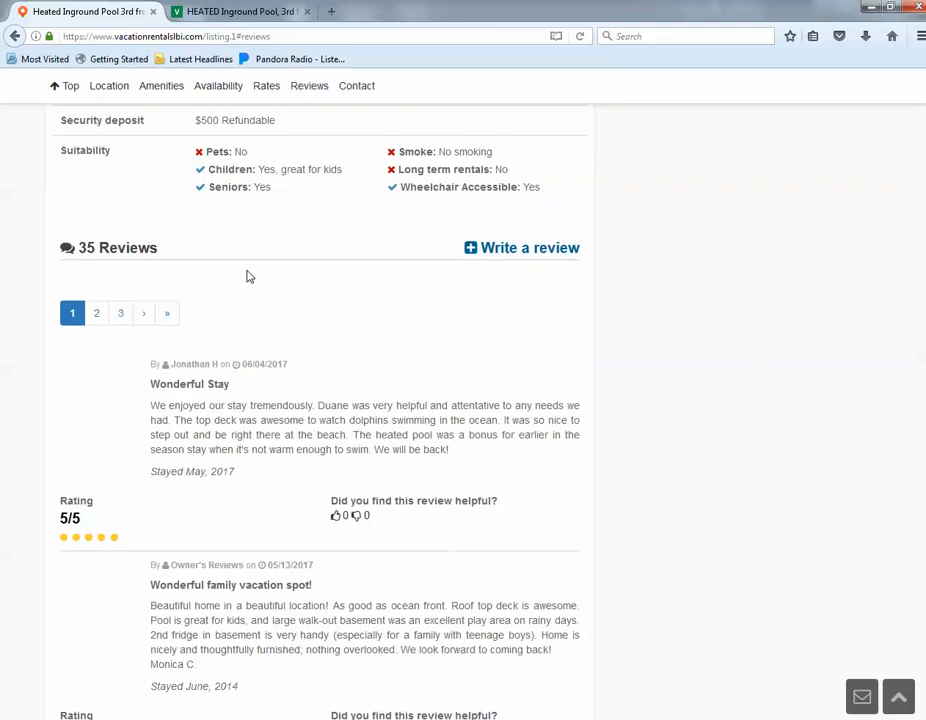
click(580, 38)
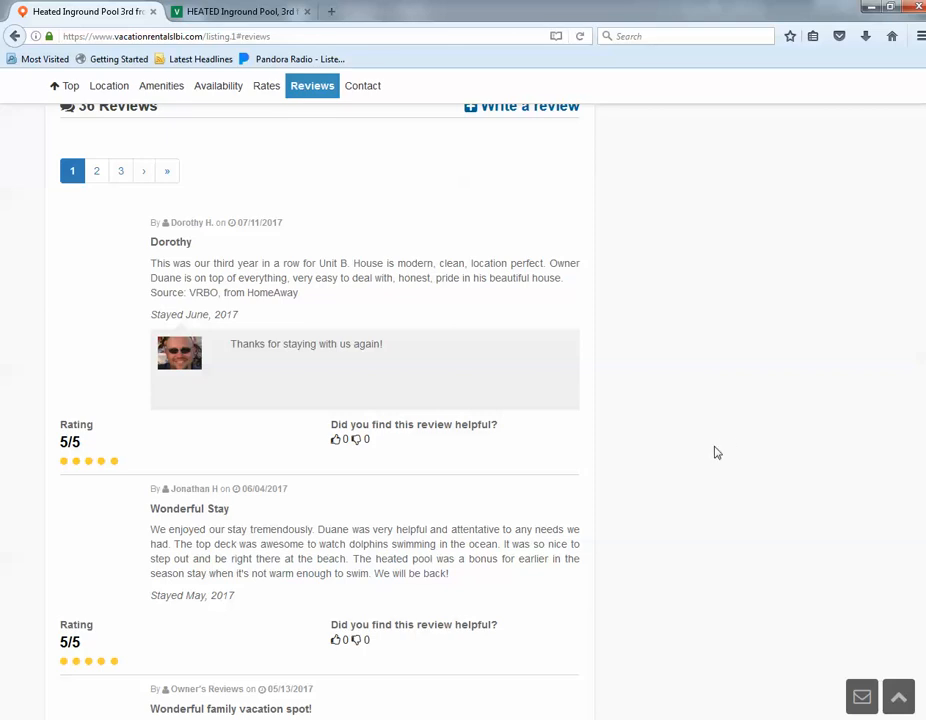
- Open a blank review form from the public listing's reviews section and copy its web address
scroll(590, 197, up, 2)
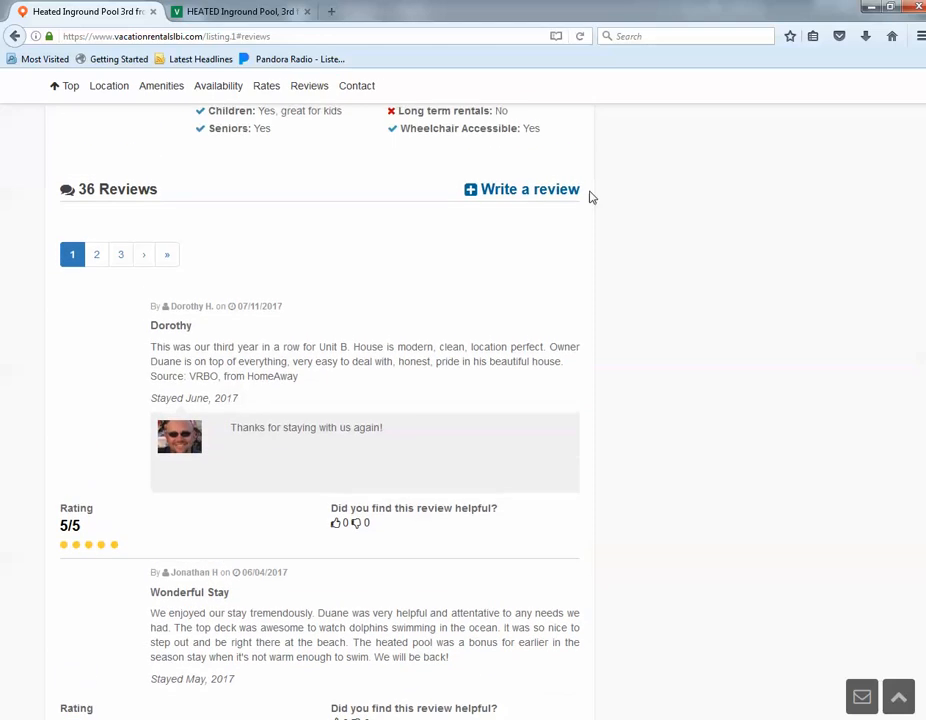
click(508, 191)
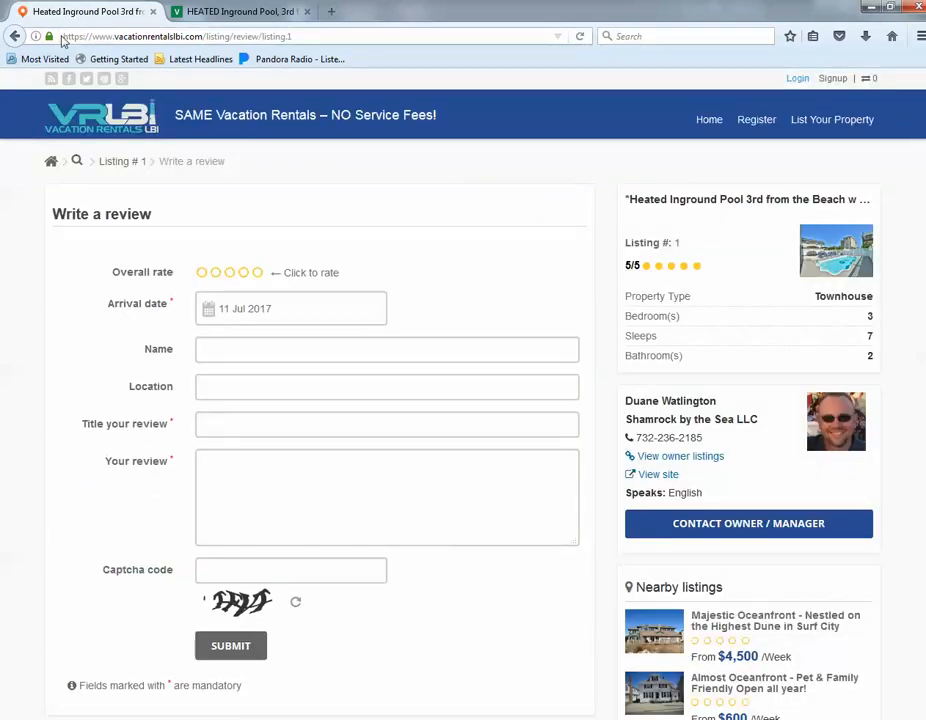
drag(300, 36, 52, 28)
right_click(102, 28)
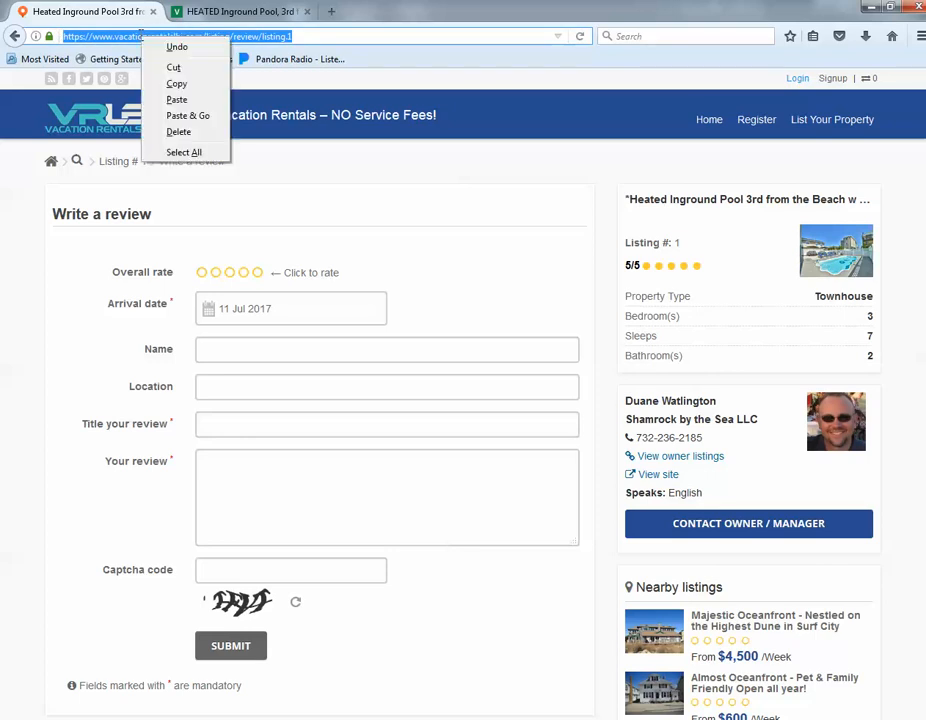
click(120, 60)
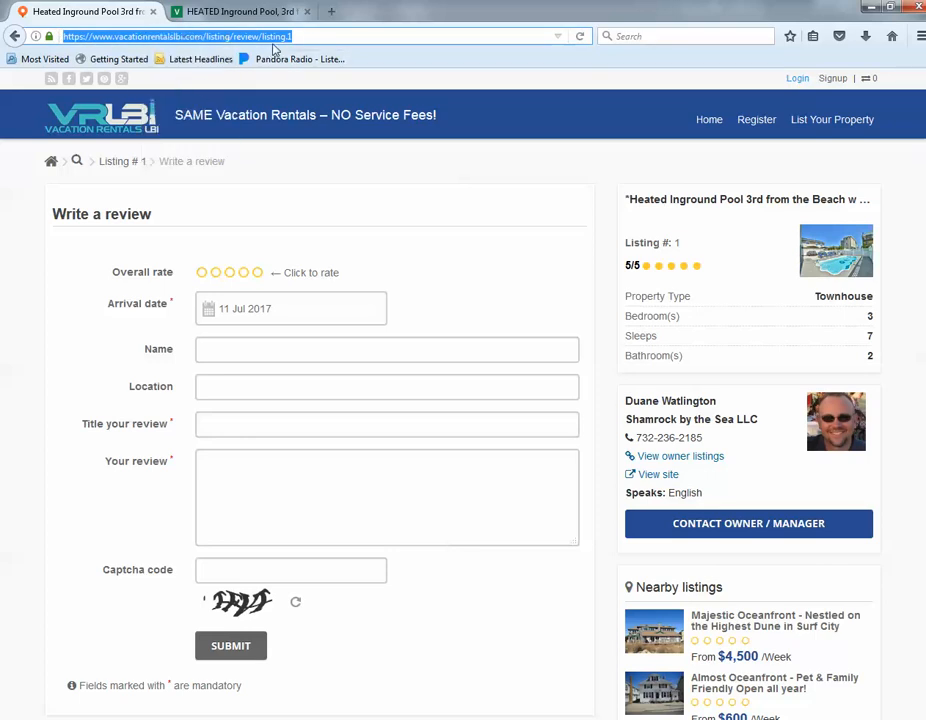